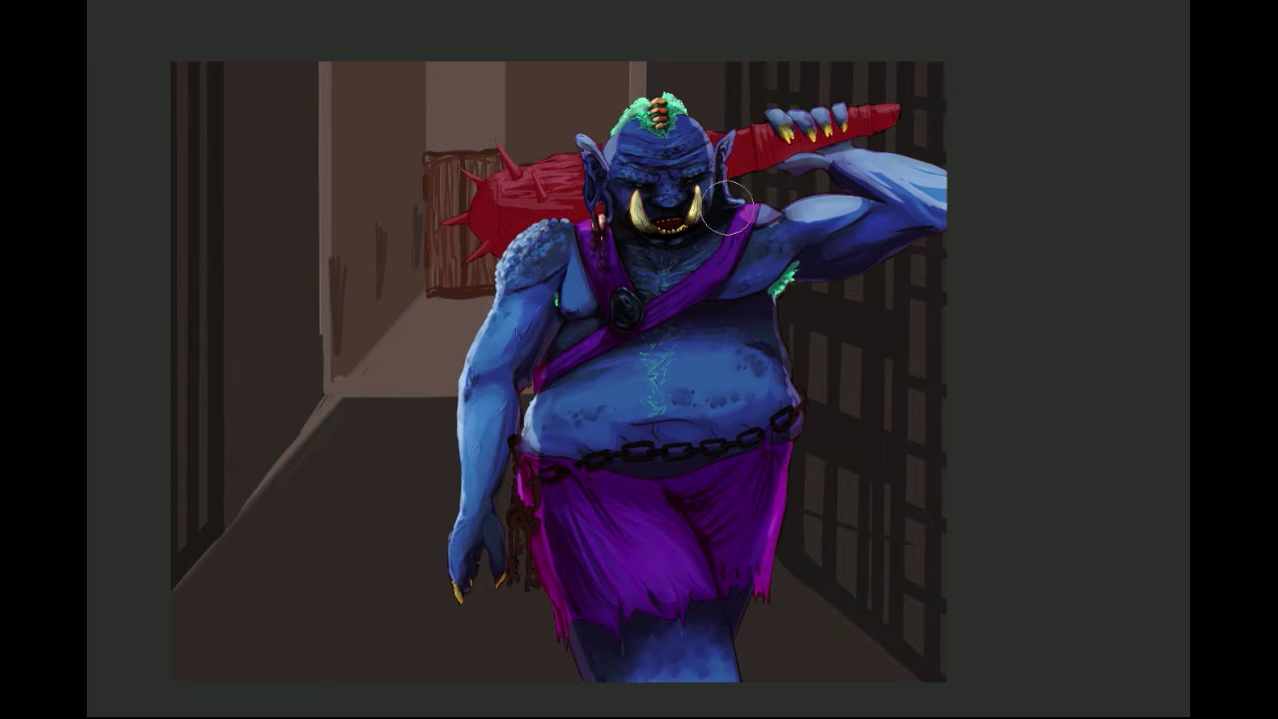
Paint pale highlights on the ogre's forehead, belly, purple shorts and leg, and blend the belly highlight into the skin.
{"action": "mouse_move", "coordinate": [726, 206]}
{"action": "left_mouse_down"}
{"action": "mouse_move", "coordinate": [639, 168]}
{"action": "mouse_move", "coordinate": [663, 110]}
{"action": "mouse_move", "coordinate": [636, 138]}
{"action": "left_mouse_up"}
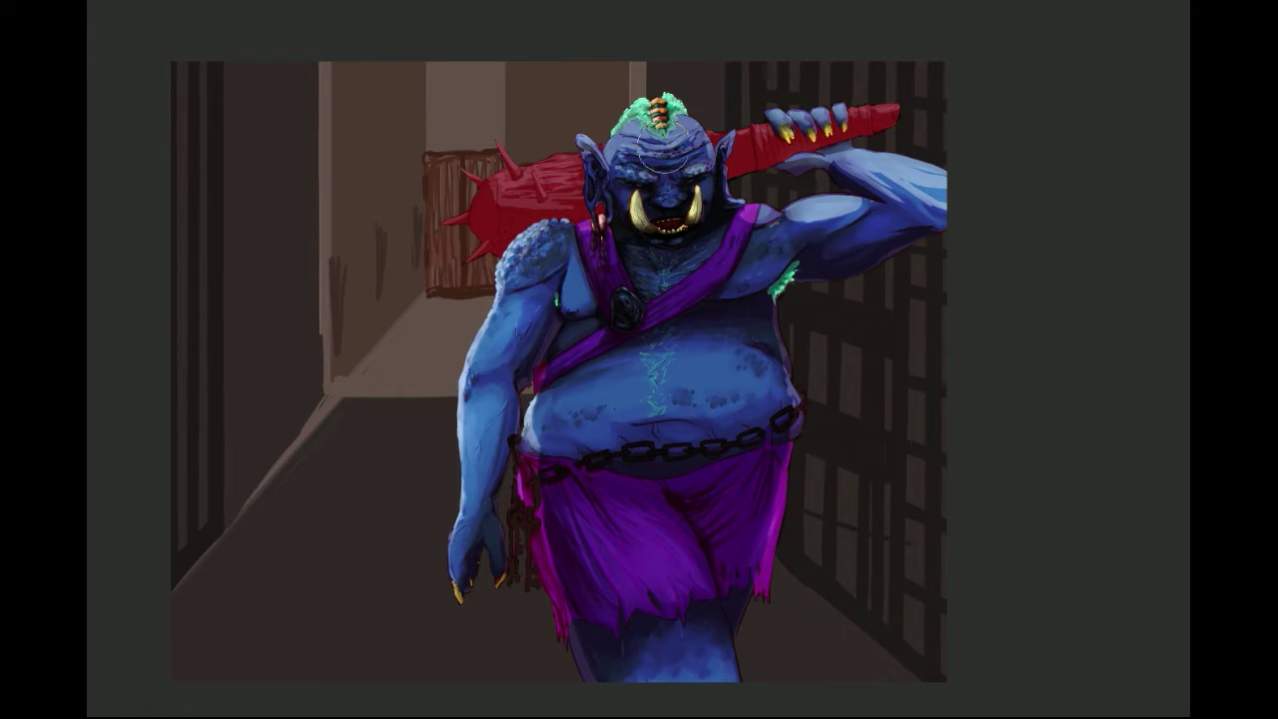
{"action": "left_click_drag", "start_coordinate": [749, 374], "coordinate": [709, 352]}
{"action": "left_click_drag", "start_coordinate": [619, 525], "coordinate": [679, 564]}
{"action": "mouse_move", "coordinate": [699, 664]}
{"action": "left_mouse_down"}
{"action": "mouse_move", "coordinate": [715, 675]}
{"action": "mouse_move", "coordinate": [649, 676]}
{"action": "left_mouse_up"}
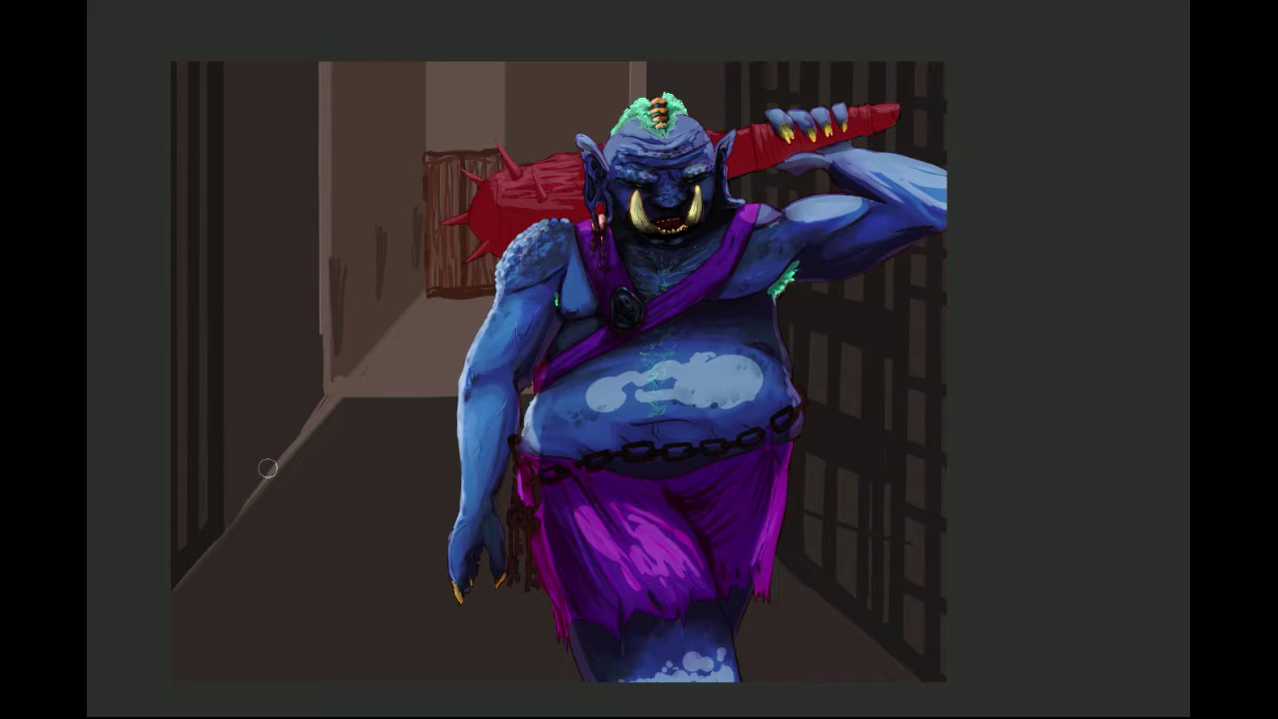
{"action": "mouse_move", "coordinate": [712, 360]}
{"action": "left_mouse_down"}
{"action": "mouse_move", "coordinate": [587, 385]}
{"action": "mouse_move", "coordinate": [635, 396]}
{"action": "mouse_move", "coordinate": [685, 358]}
{"action": "mouse_move", "coordinate": [619, 399]}
{"action": "mouse_move", "coordinate": [714, 406]}
{"action": "mouse_move", "coordinate": [599, 385]}
{"action": "left_mouse_up"}
{"action": "mouse_move", "coordinate": [753, 385]}
{"action": "left_mouse_down"}
{"action": "mouse_move", "coordinate": [572, 405]}
{"action": "mouse_move", "coordinate": [724, 384]}
{"action": "left_mouse_up"}
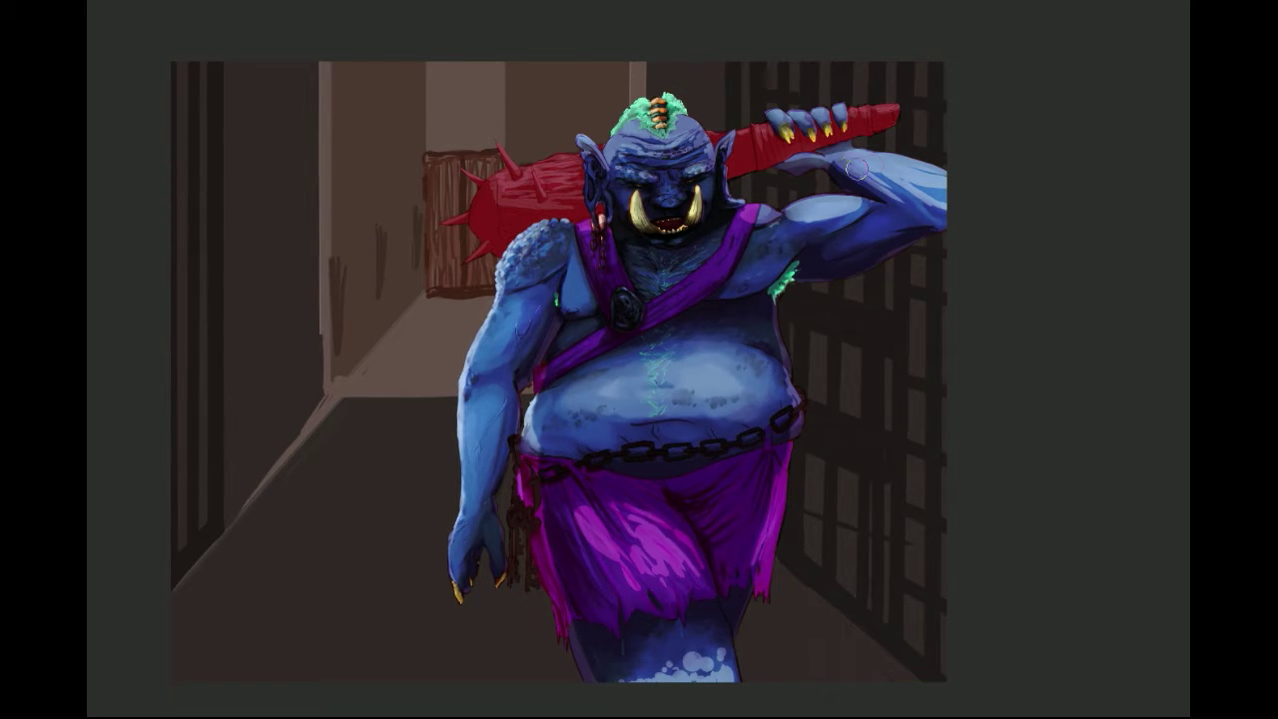
Soften the arm highlights and add diagonal bar shadows across both arms and the belly.
{"action": "left_click_drag", "start_coordinate": [879, 178], "coordinate": [937, 178]}
{"action": "left_click_drag", "start_coordinate": [854, 211], "coordinate": [798, 216]}
{"action": "mouse_move", "coordinate": [507, 284]}
{"action": "left_mouse_down"}
{"action": "mouse_move", "coordinate": [467, 389]}
{"action": "mouse_move", "coordinate": [491, 350]}
{"action": "mouse_move", "coordinate": [478, 469]}
{"action": "left_mouse_up"}
{"action": "left_click_drag", "start_coordinate": [840, 221], "coordinate": [829, 246]}
{"action": "left_click_drag", "start_coordinate": [813, 219], "coordinate": [803, 249]}
{"action": "left_click_drag", "start_coordinate": [737, 335], "coordinate": [711, 393]}
{"action": "left_click_drag", "start_coordinate": [699, 358], "coordinate": [677, 389]}
{"action": "left_click_drag", "start_coordinate": [611, 373], "coordinate": [587, 444]}
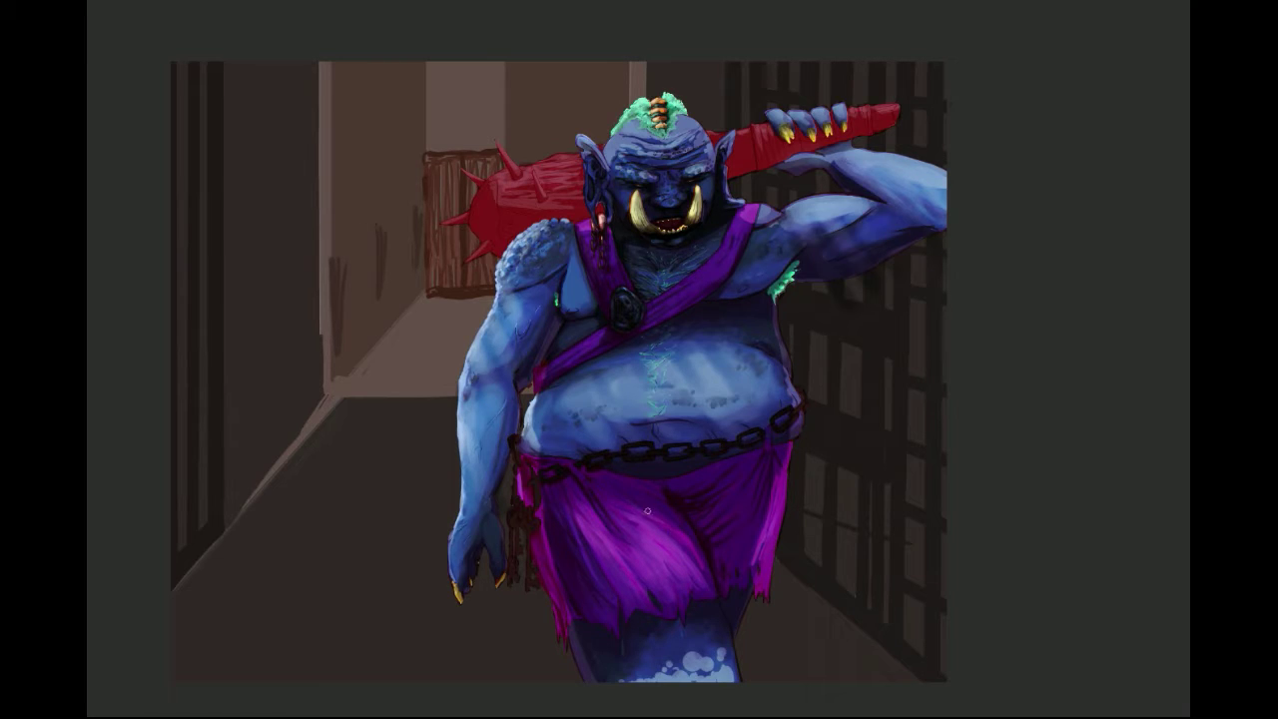
Tone down the broad highlight on the front of the purple shorts.
{"action": "left_click_drag", "start_coordinate": [633, 503], "coordinate": [689, 569]}
{"action": "mouse_move", "coordinate": [567, 489]}
{"action": "left_mouse_down"}
{"action": "mouse_move", "coordinate": [605, 544]}
{"action": "mouse_move", "coordinate": [661, 581]}
{"action": "left_mouse_up"}
{"action": "left_click_drag", "start_coordinate": [637, 509], "coordinate": [691, 561]}
{"action": "left_click_drag", "start_coordinate": [597, 524], "coordinate": [651, 594]}
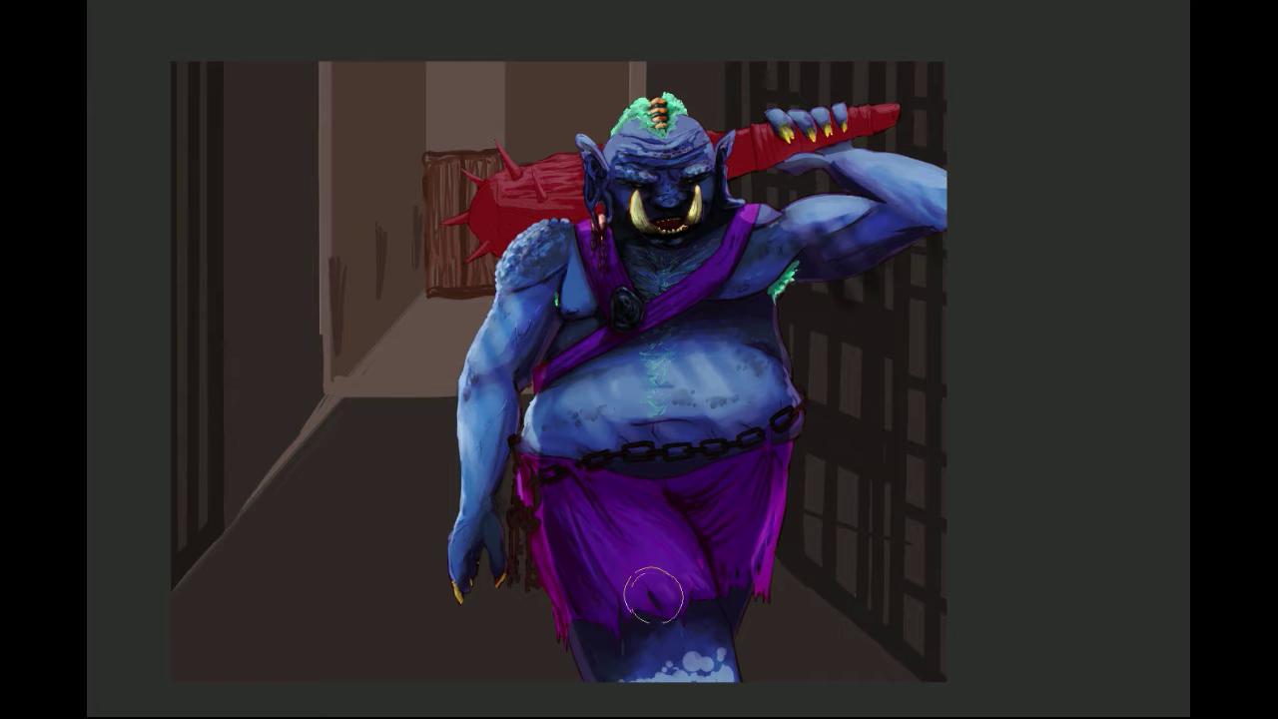
Paint diagonal light streaks across the front of the purple shorts and soften their edges.
{"action": "left_click_drag", "start_coordinate": [627, 498], "coordinate": [695, 576]}
{"action": "mouse_move", "coordinate": [607, 501]}
{"action": "left_mouse_down"}
{"action": "mouse_move", "coordinate": [667, 578]}
{"action": "mouse_move", "coordinate": [645, 596]}
{"action": "left_mouse_up"}
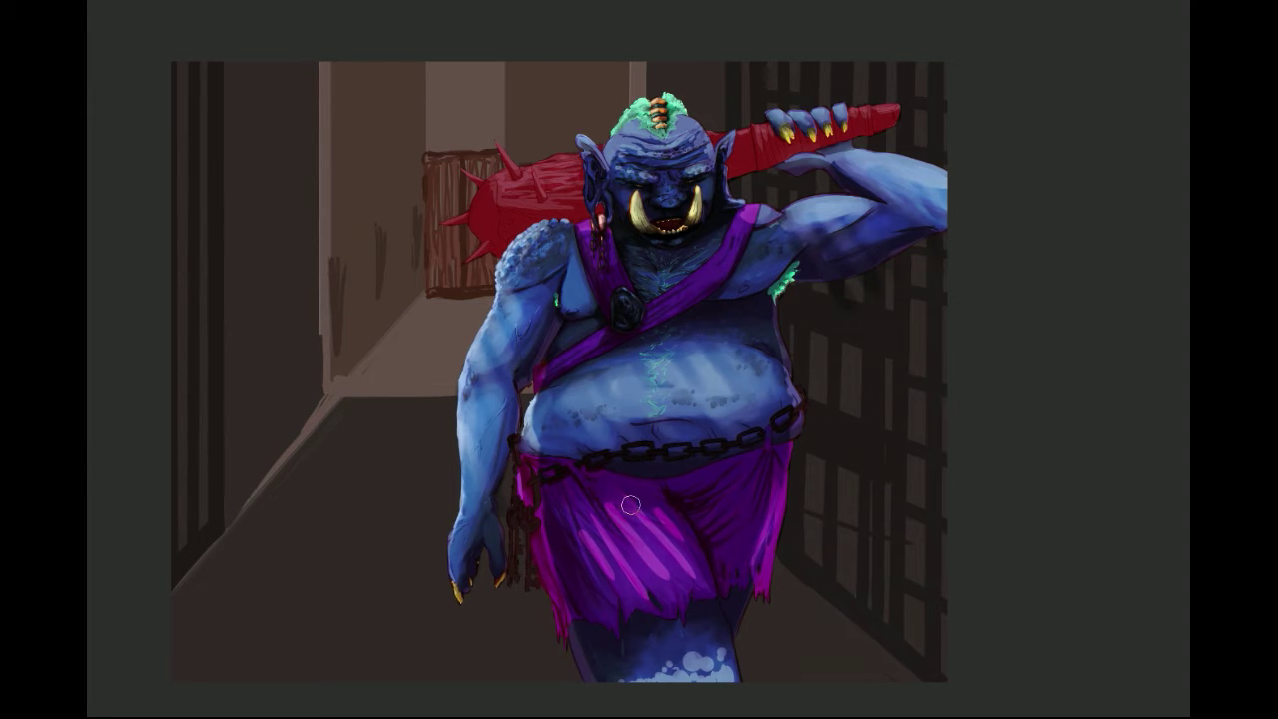
{"action": "left_click_drag", "start_coordinate": [613, 502], "coordinate": [653, 536]}
{"action": "left_click_drag", "start_coordinate": [654, 565], "coordinate": [681, 588]}
{"action": "left_click_drag", "start_coordinate": [603, 560], "coordinate": [628, 592]}
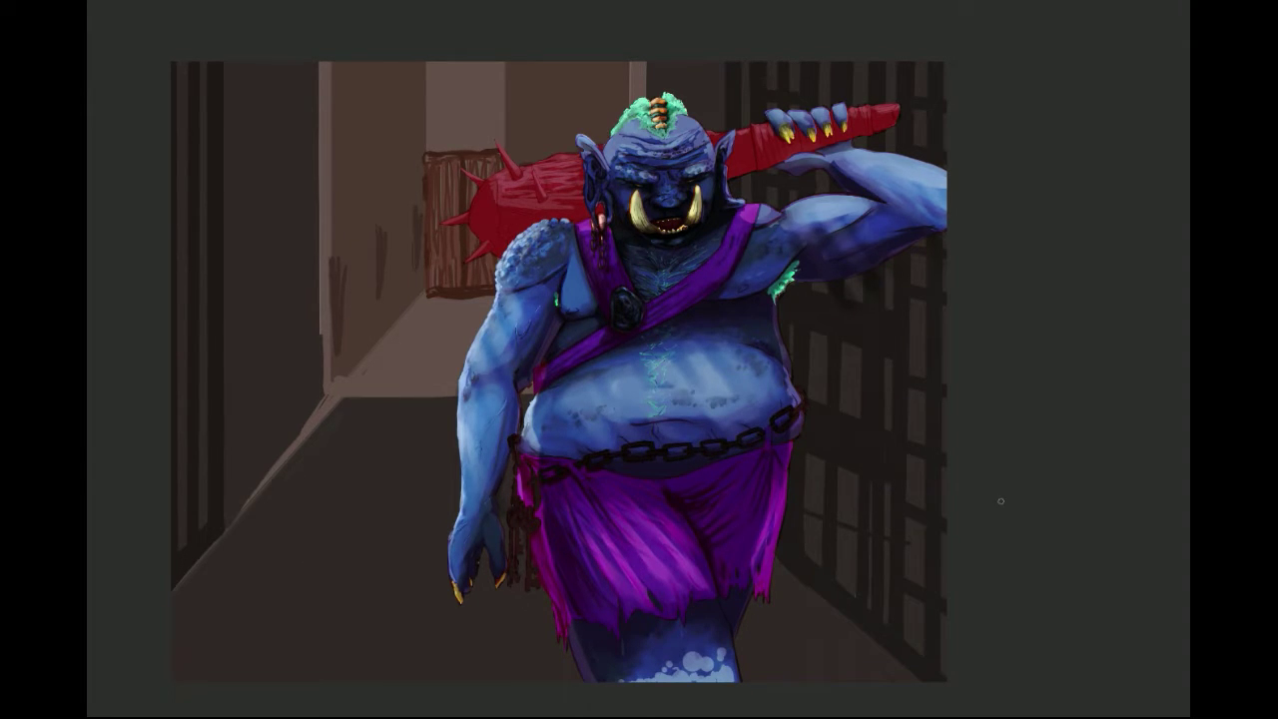
Blend the pale highlight spots on the leg and brush light streaks onto the chest beside the sash.
{"action": "left_click_drag", "start_coordinate": [690, 653], "coordinate": [657, 674]}
{"action": "left_click_drag", "start_coordinate": [661, 673], "coordinate": [627, 678]}
{"action": "left_click_drag", "start_coordinate": [722, 649], "coordinate": [717, 669]}
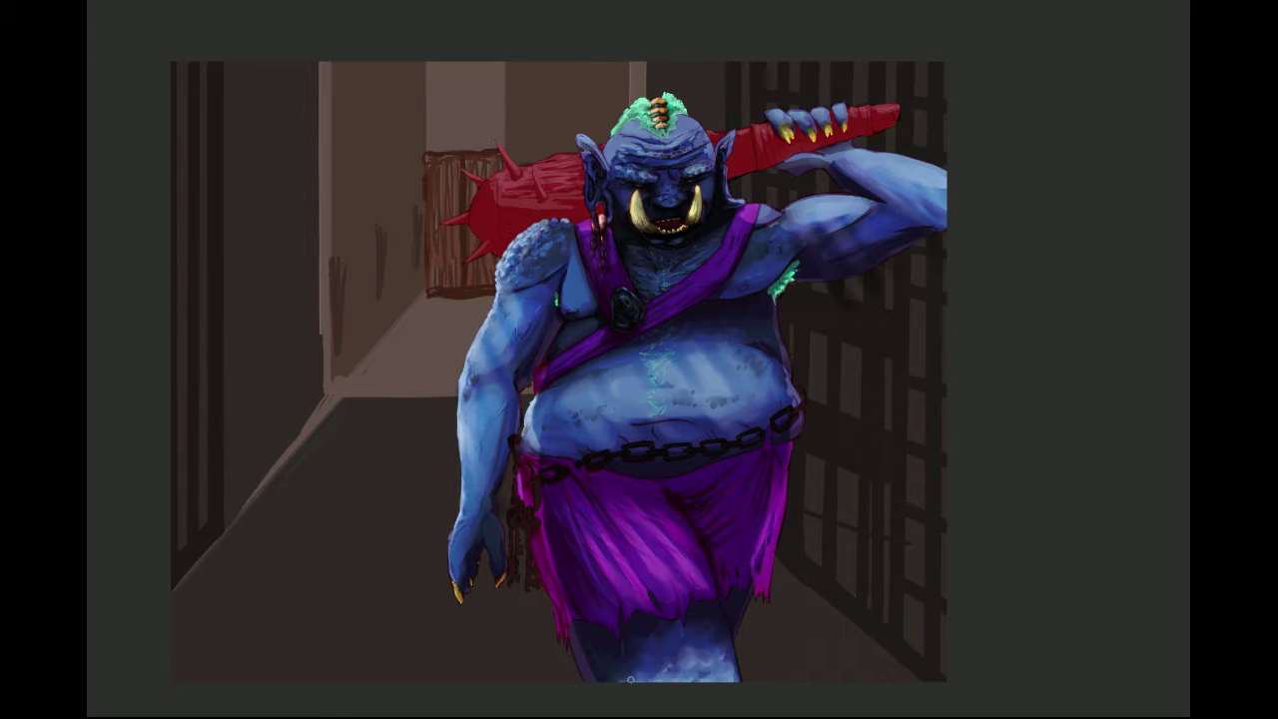
{"action": "scroll", "coordinate": [630, 680], "scroll_direction": "left", "scroll_amount": 1}
{"action": "scroll", "coordinate": [630, 680], "scroll_direction": "right", "scroll_amount": 1}
{"action": "scroll", "coordinate": [630, 680], "scroll_direction": "up", "scroll_amount": 1}
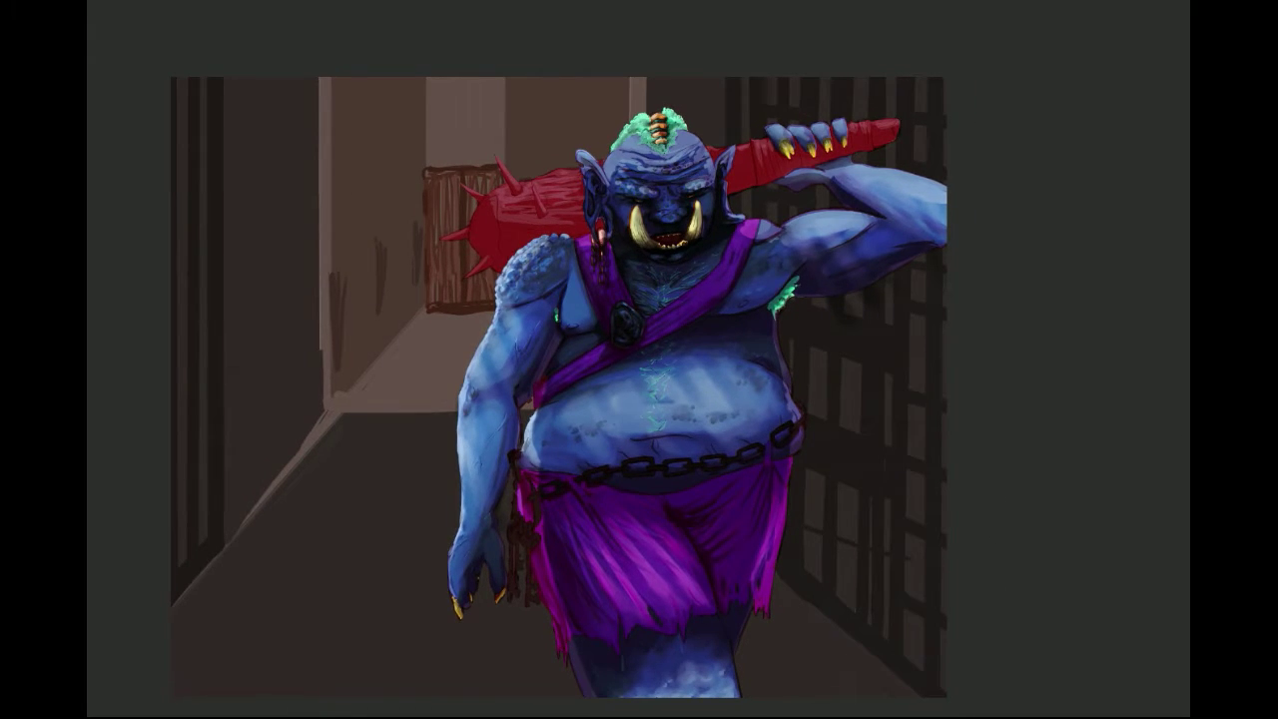
{"action": "mouse_move", "coordinate": [570, 268]}
{"action": "left_mouse_down"}
{"action": "mouse_move", "coordinate": [585, 316]}
{"action": "mouse_move", "coordinate": [570, 316]}
{"action": "left_mouse_up"}
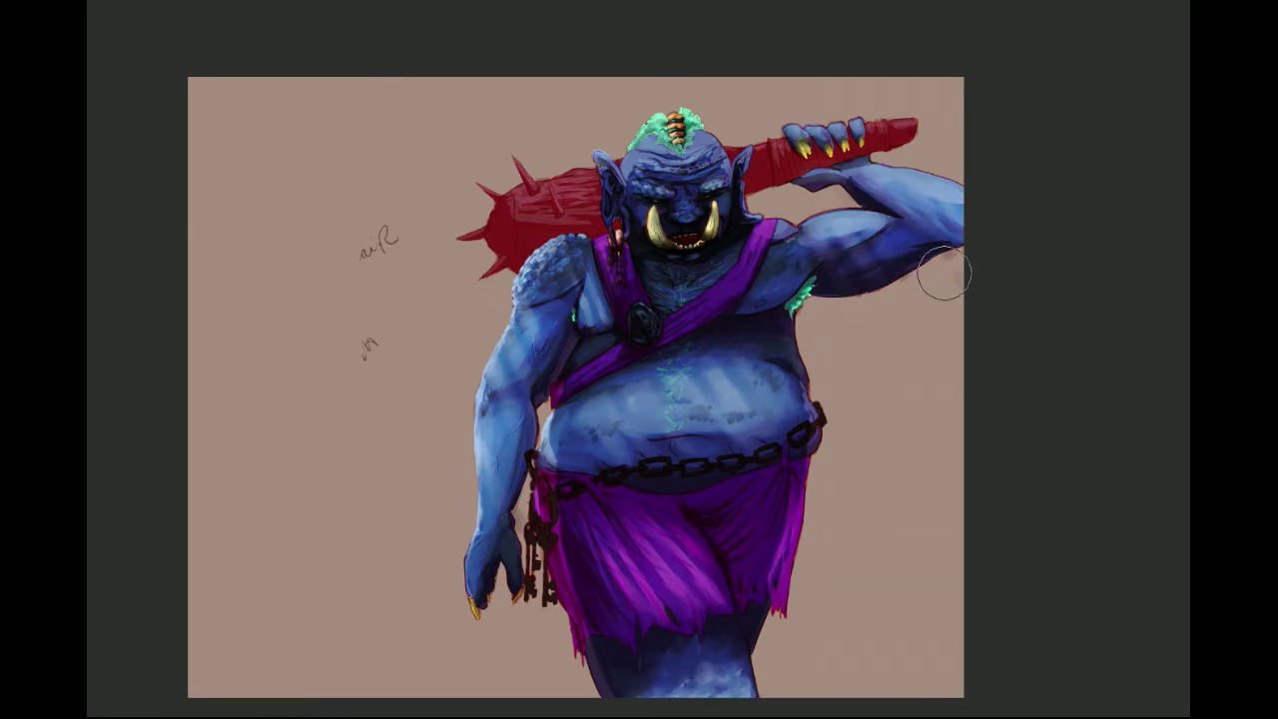
Touch up the area by the lowered hand and clear the stray scribbles from the plain background.
{"action": "left_click_drag", "start_coordinate": [518, 532], "coordinate": [519, 506]}
{"action": "left_click_drag", "start_coordinate": [389, 238], "coordinate": [366, 254]}
{"action": "left_click_drag", "start_coordinate": [368, 348], "coordinate": [405, 346]}
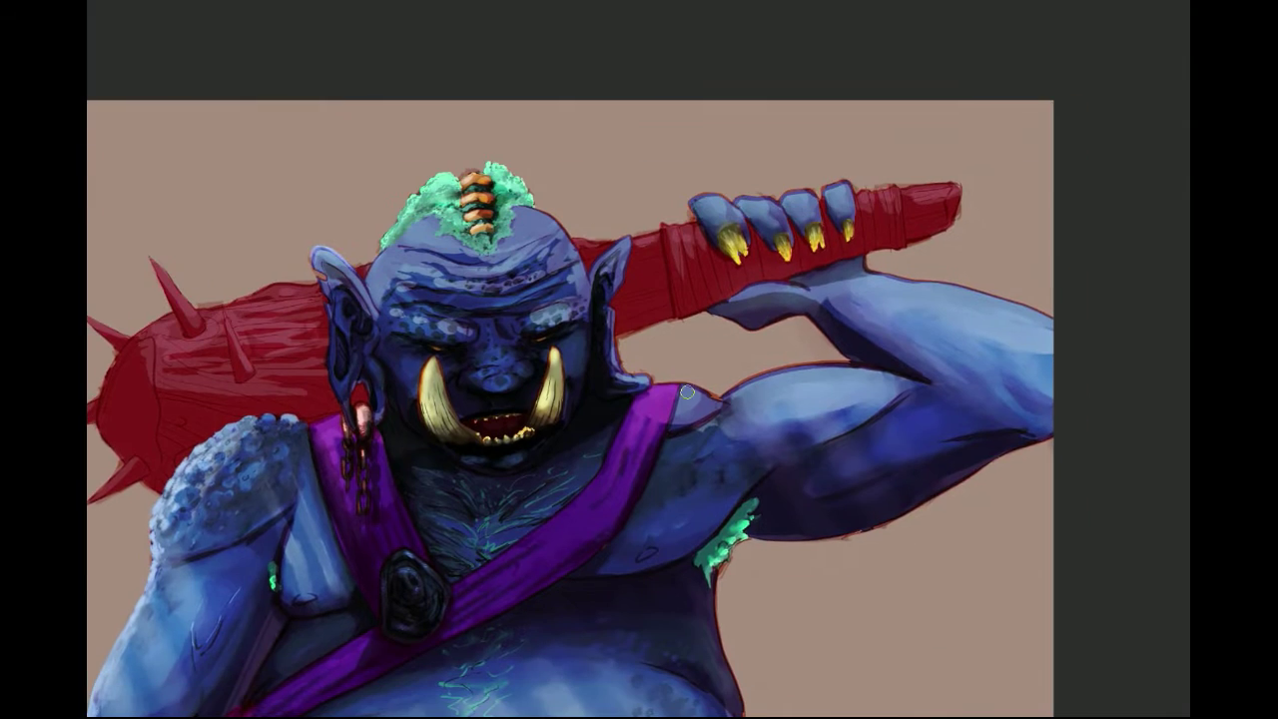
Brush speckled pale skin texture onto the raised arm, chest and belly.
{"action": "left_click_drag", "start_coordinate": [757, 392], "coordinate": [883, 386]}
{"action": "left_click_drag", "start_coordinate": [745, 429], "coordinate": [701, 489]}
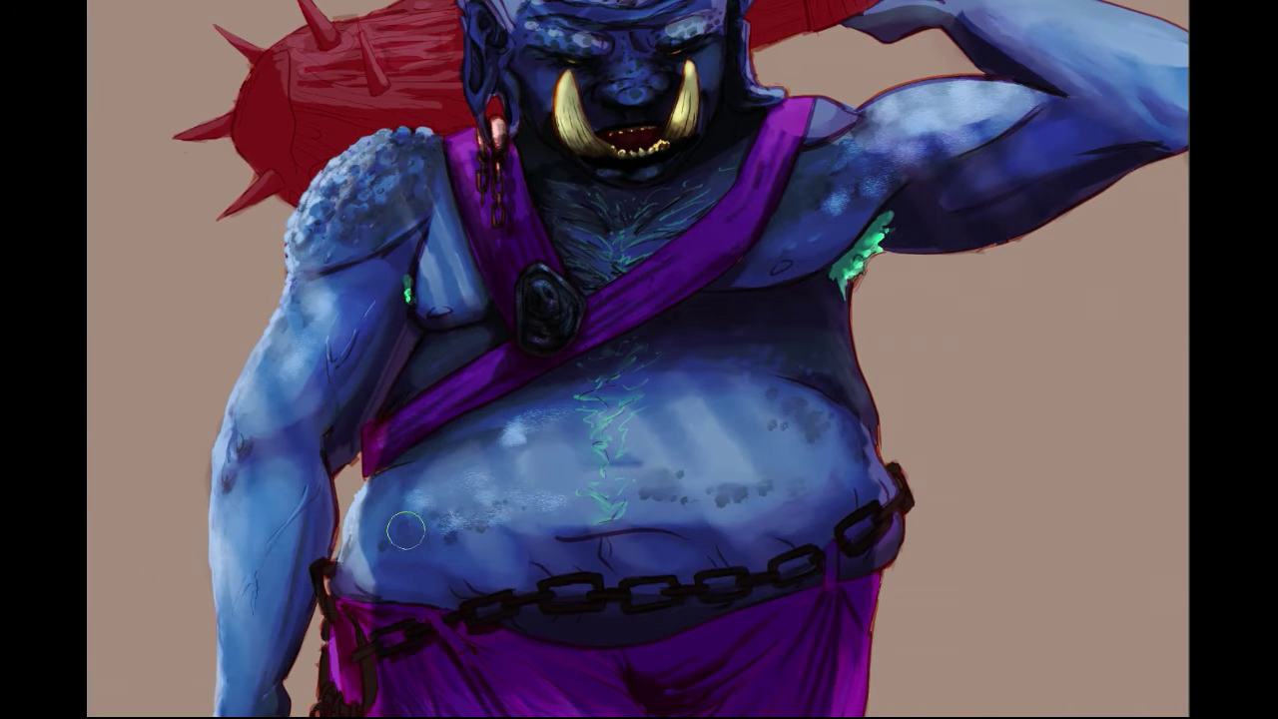
{"action": "left_click_drag", "start_coordinate": [650, 477], "coordinate": [827, 476]}
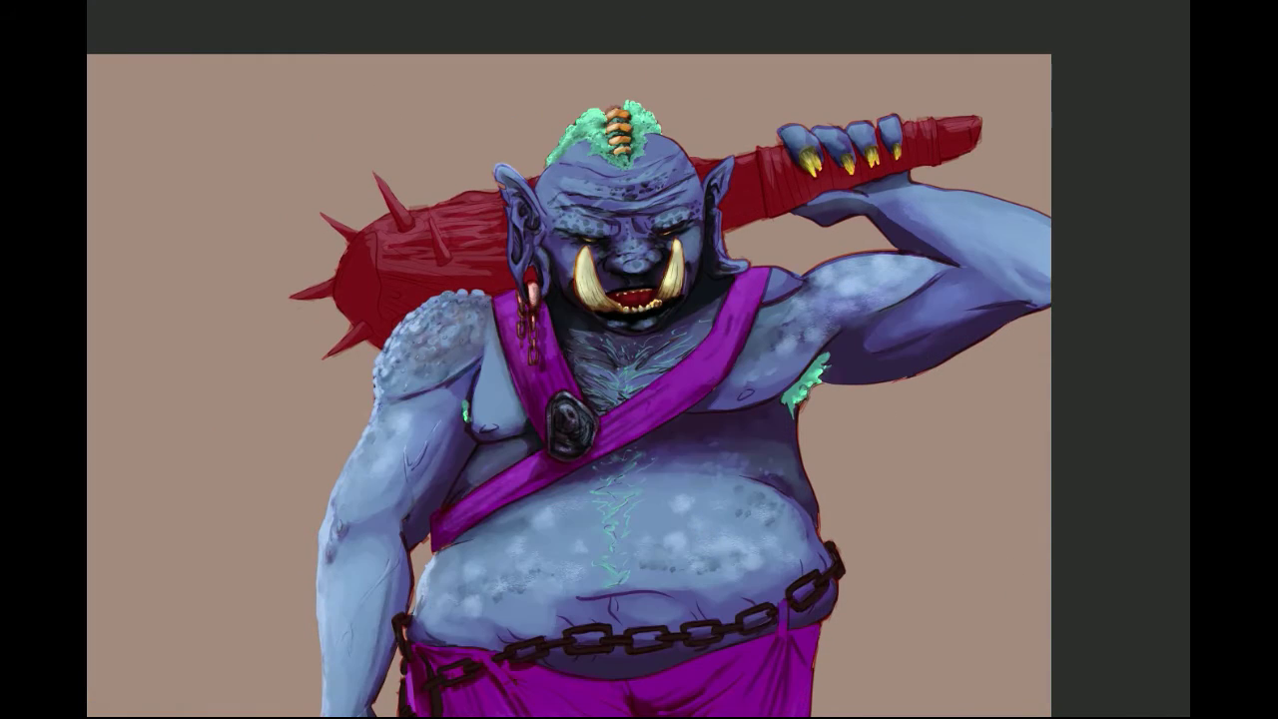
Paint small rounded scales over the pale texture on the upper part of the raised arm.
{"action": "mouse_move", "coordinate": [863, 288]}
{"action": "left_mouse_down"}
{"action": "mouse_move", "coordinate": [899, 279]}
{"action": "mouse_move", "coordinate": [871, 270]}
{"action": "mouse_move", "coordinate": [912, 280]}
{"action": "left_mouse_up"}
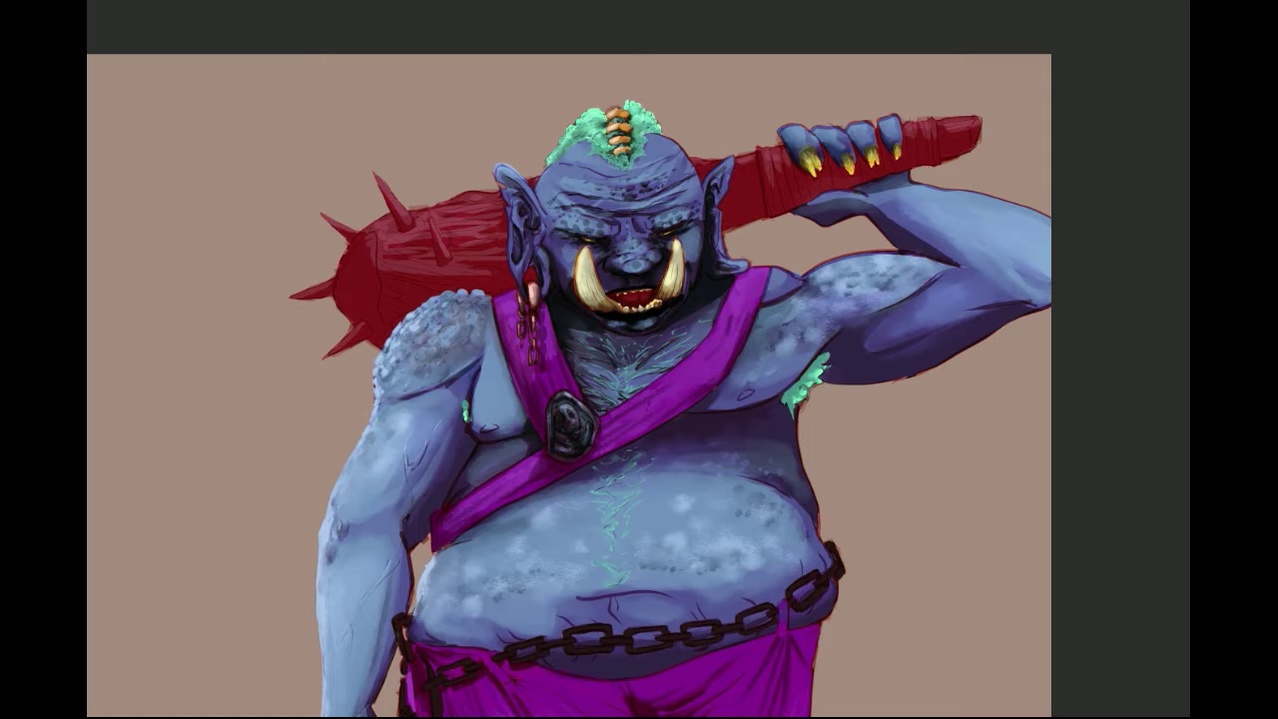
{"action": "mouse_move", "coordinate": [810, 274]}
{"action": "left_mouse_down"}
{"action": "mouse_move", "coordinate": [884, 250]}
{"action": "mouse_move", "coordinate": [815, 264]}
{"action": "mouse_move", "coordinate": [927, 256]}
{"action": "left_mouse_up"}
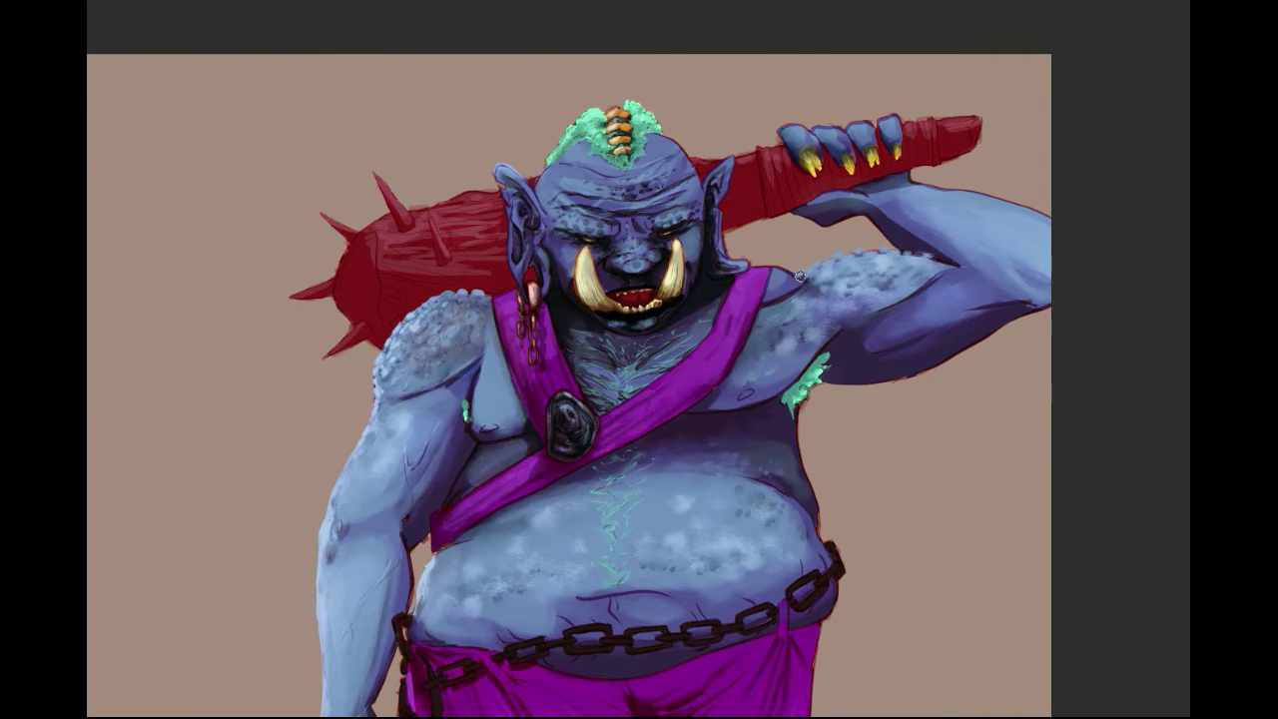
{"action": "mouse_move", "coordinate": [800, 276]}
{"action": "left_mouse_down"}
{"action": "mouse_move", "coordinate": [888, 254]}
{"action": "mouse_move", "coordinate": [866, 267]}
{"action": "mouse_move", "coordinate": [922, 262]}
{"action": "left_mouse_up"}
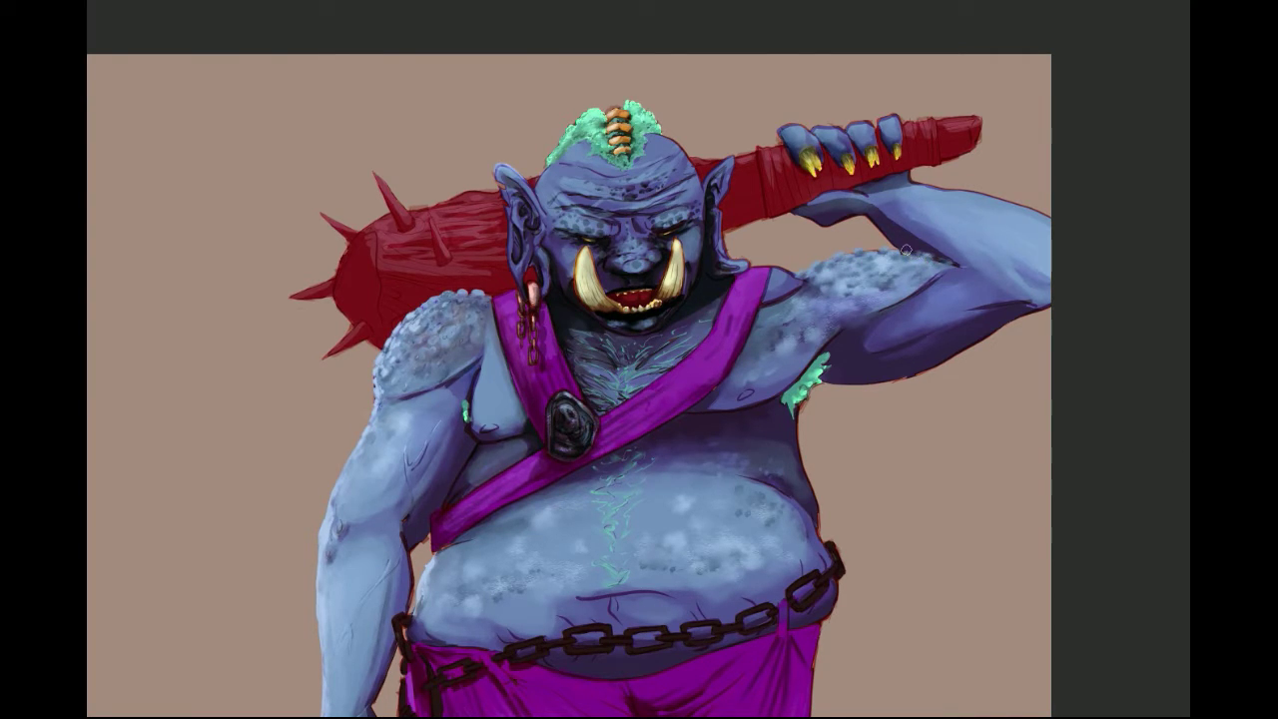
Refine the scales at the edge of the lowered arm's shoulder and dab light speckles across the forehead, brows and cheeks.
{"action": "mouse_move", "coordinate": [375, 377]}
{"action": "left_mouse_down"}
{"action": "mouse_move", "coordinate": [464, 299]}
{"action": "mouse_move", "coordinate": [379, 388]}
{"action": "left_mouse_up"}
{"action": "mouse_move", "coordinate": [588, 219]}
{"action": "left_mouse_down"}
{"action": "mouse_move", "coordinate": [564, 218]}
{"action": "mouse_move", "coordinate": [667, 184]}
{"action": "mouse_move", "coordinate": [539, 189]}
{"action": "left_mouse_up"}
{"action": "mouse_move", "coordinate": [633, 238]}
{"action": "left_mouse_down"}
{"action": "mouse_move", "coordinate": [633, 261]}
{"action": "mouse_move", "coordinate": [641, 250]}
{"action": "left_mouse_up"}
{"action": "mouse_move", "coordinate": [555, 244]}
{"action": "left_mouse_down"}
{"action": "mouse_move", "coordinate": [565, 257]}
{"action": "mouse_move", "coordinate": [569, 245]}
{"action": "left_mouse_up"}
{"action": "mouse_move", "coordinate": [695, 230]}
{"action": "left_mouse_down"}
{"action": "mouse_move", "coordinate": [692, 243]}
{"action": "mouse_move", "coordinate": [697, 204]}
{"action": "left_mouse_up"}
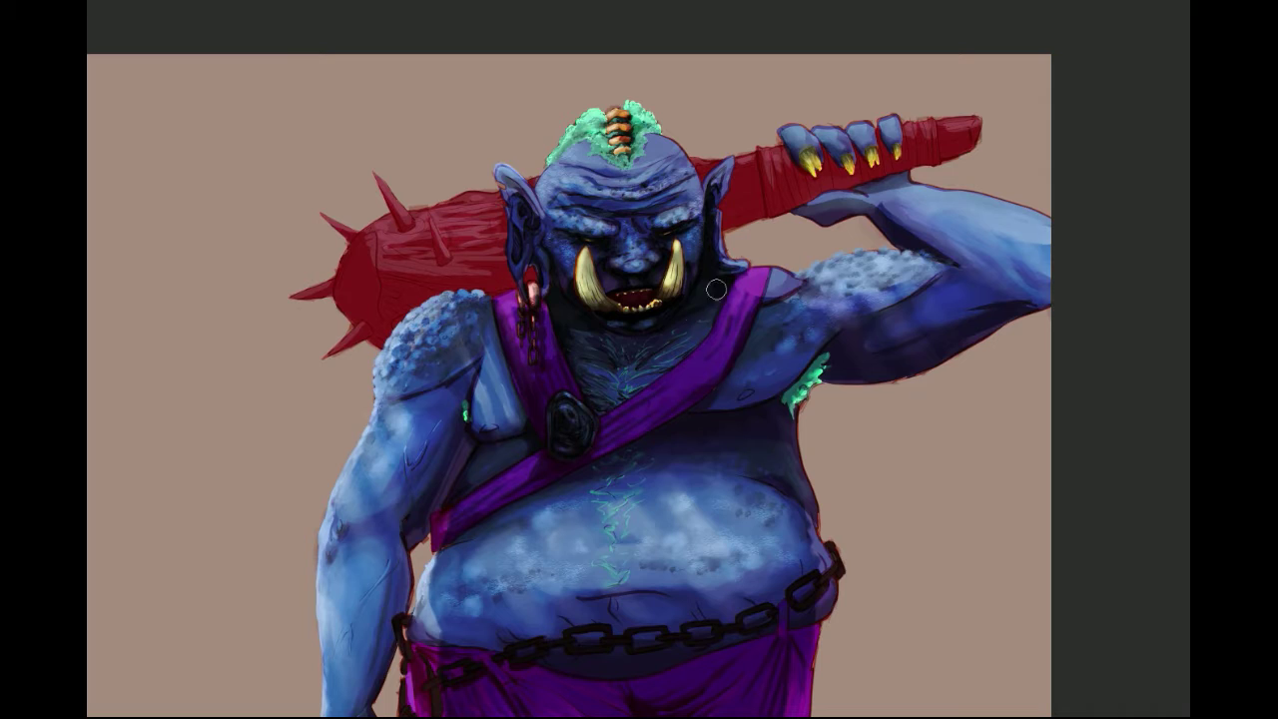
Add pale highlights to the forehead wrinkles, brows, cheek and the ear with the earring.
{"action": "key", "text": "ctrl+minus"}
{"action": "left_click_drag", "start_coordinate": [814, 450], "coordinate": [839, 359]}
{"action": "key", "text": "ctrl+plus"}
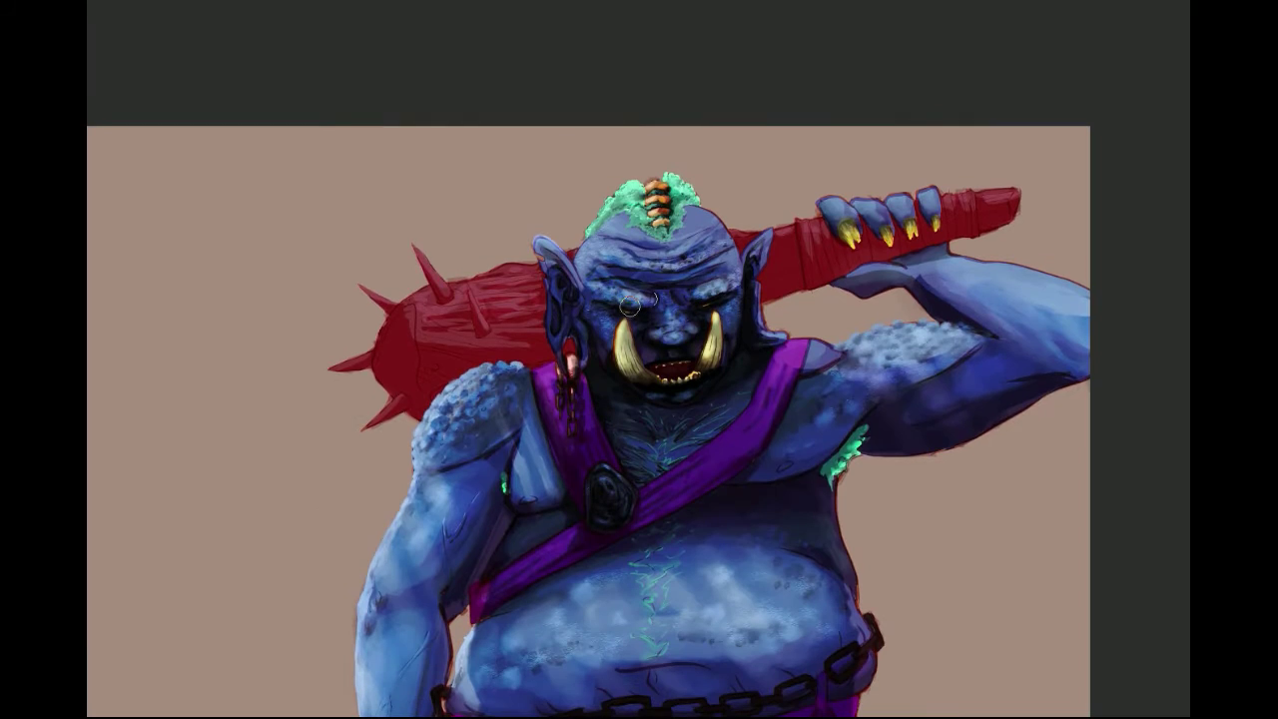
{"action": "left_click_drag", "start_coordinate": [619, 254], "coordinate": [644, 257]}
{"action": "left_click_drag", "start_coordinate": [700, 215], "coordinate": [713, 220]}
{"action": "left_click_drag", "start_coordinate": [657, 250], "coordinate": [689, 252]}
{"action": "mouse_move", "coordinate": [601, 250]}
{"action": "left_mouse_down"}
{"action": "mouse_move", "coordinate": [581, 267]}
{"action": "mouse_move", "coordinate": [644, 241]}
{"action": "left_mouse_up"}
{"action": "left_click_drag", "start_coordinate": [615, 296], "coordinate": [633, 296]}
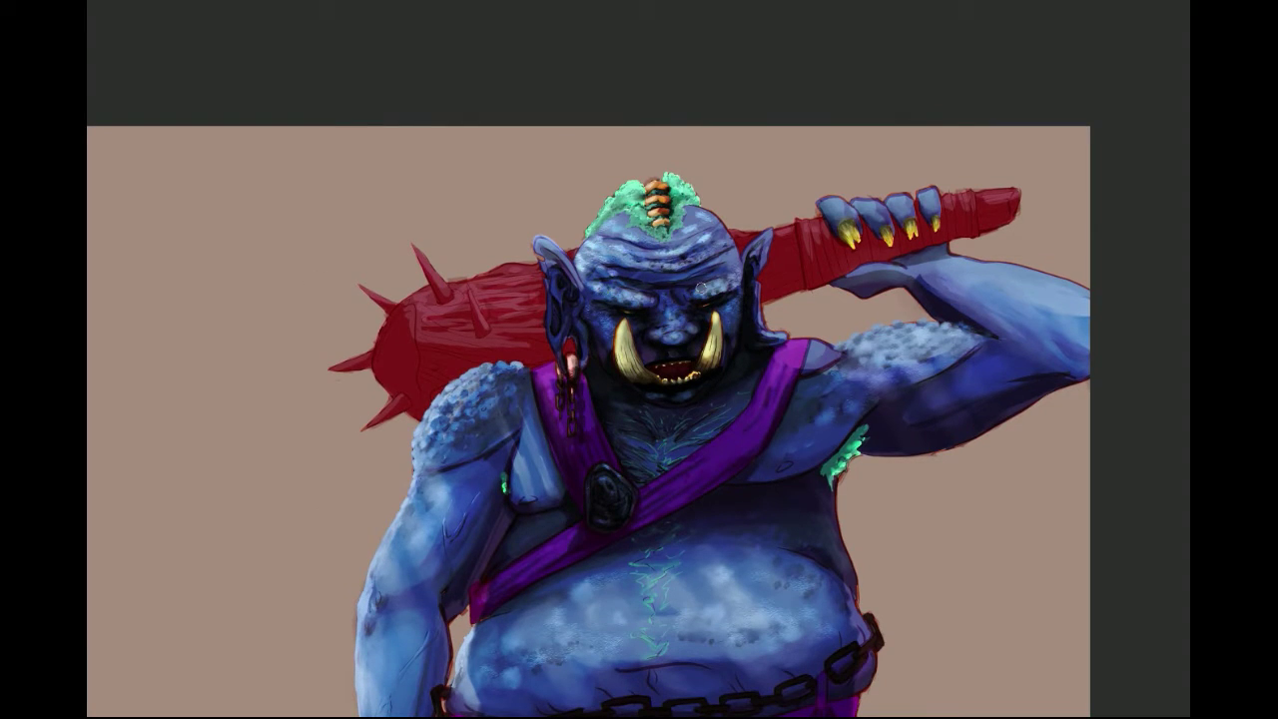
{"action": "left_click_drag", "start_coordinate": [721, 267], "coordinate": [735, 279]}
{"action": "left_click_drag", "start_coordinate": [589, 310], "coordinate": [599, 322]}
{"action": "left_click_drag", "start_coordinate": [541, 243], "coordinate": [569, 267]}
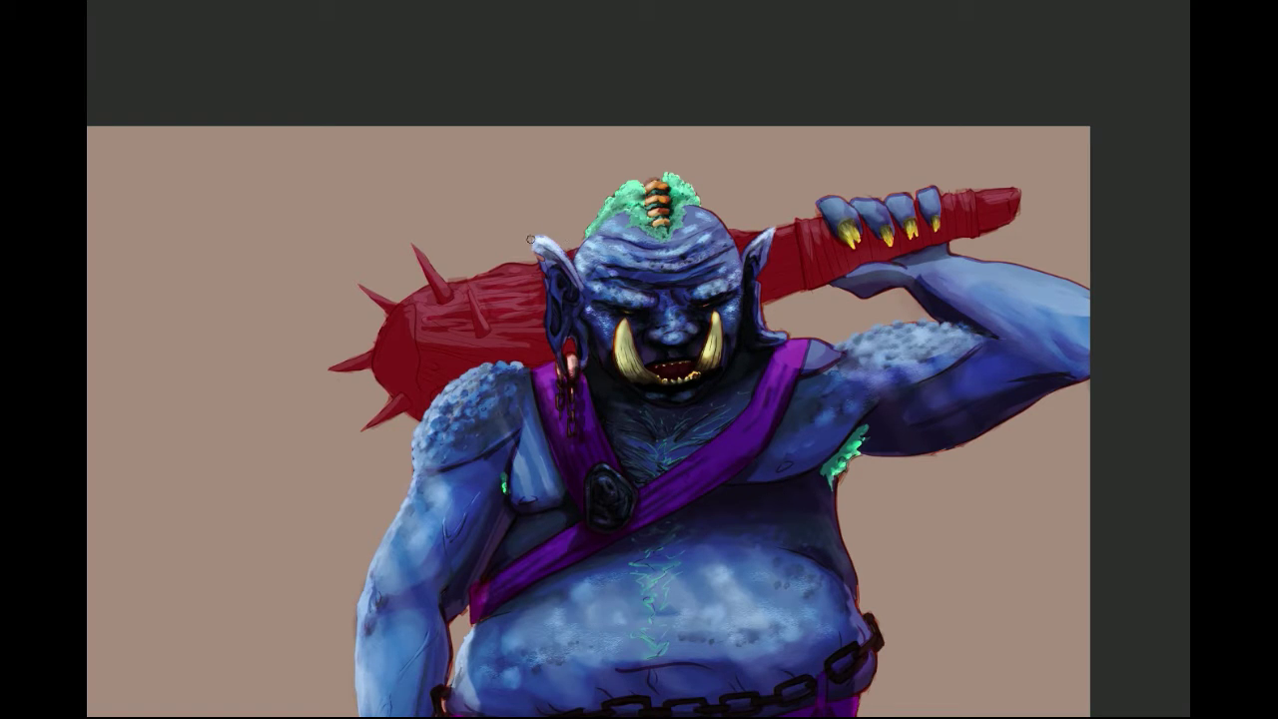
Erase the highlight paint that spills past the tip of the ear.
{"action": "key", "text": "e"}
{"action": "left_click_drag", "start_coordinate": [534, 247], "coordinate": [559, 246]}
{"action": "key", "text": "ctrl+minus"}
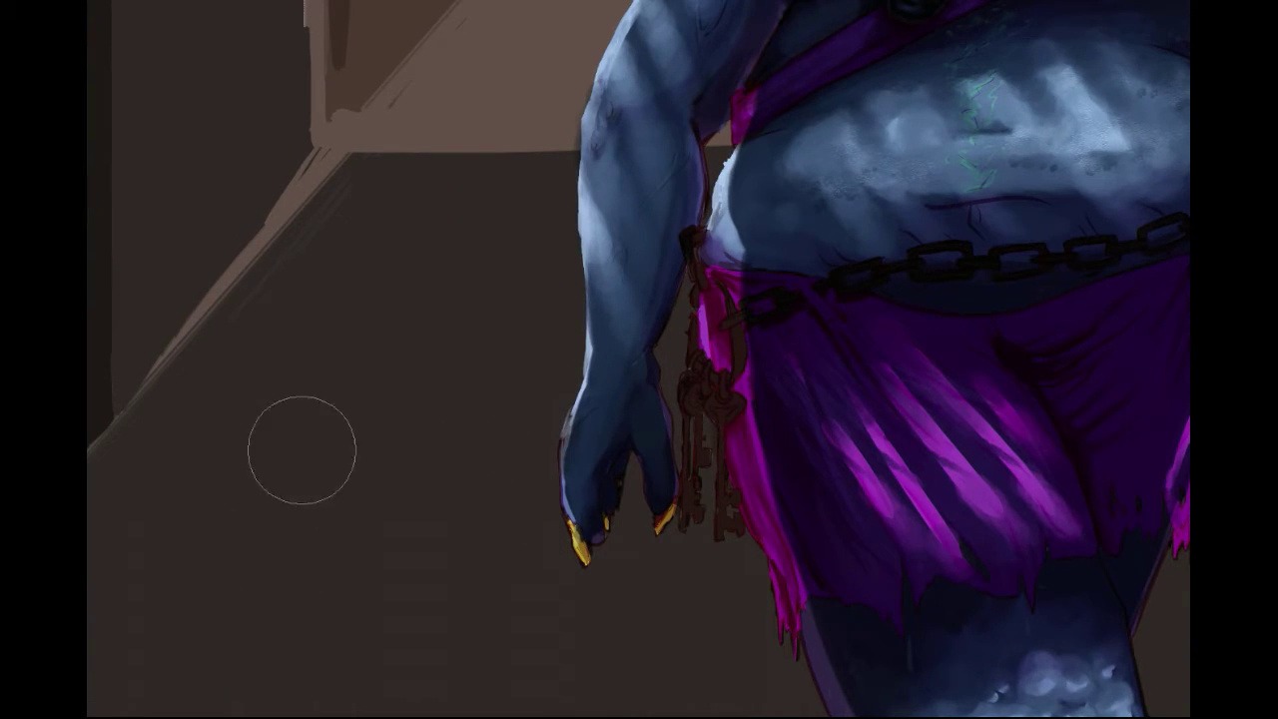
Clean up the outer contour of the lowered hand and paint a light rim along it.
{"action": "left_click_drag", "start_coordinate": [574, 403], "coordinate": [560, 453]}
{"action": "left_click_drag", "start_coordinate": [578, 396], "coordinate": [570, 525]}
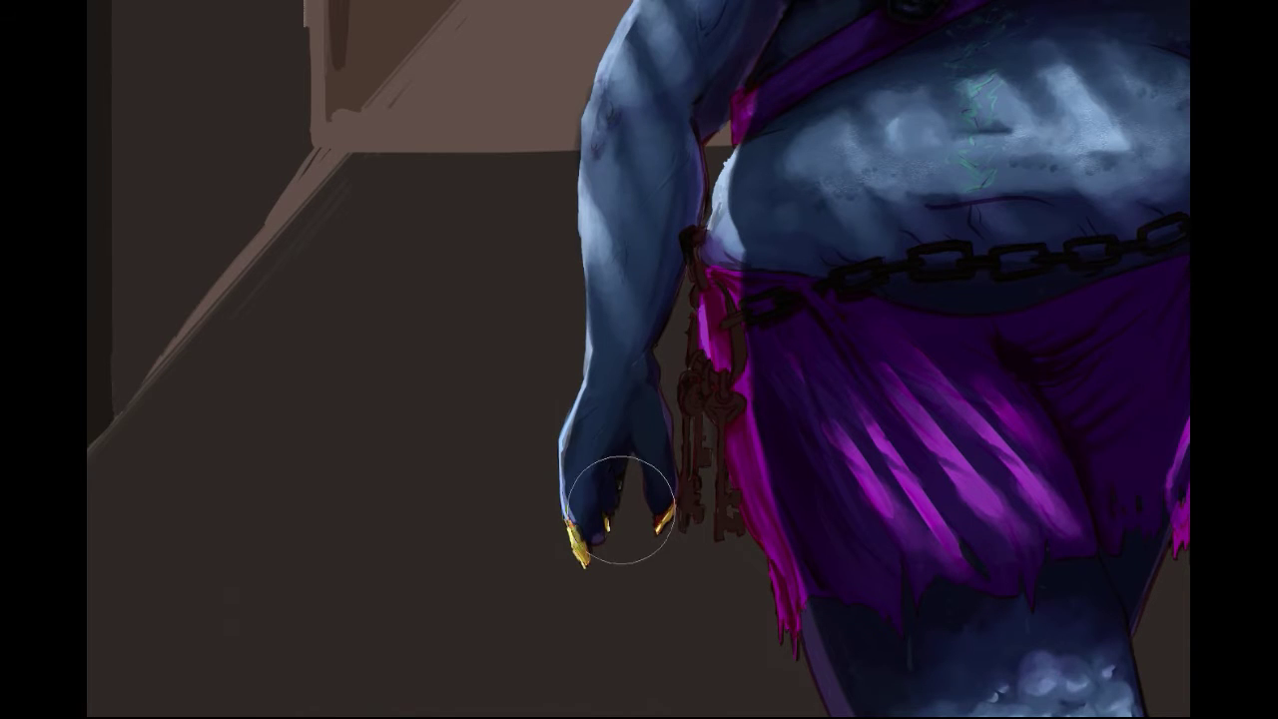
{"action": "key", "text": "ctrl+minus"}
{"action": "key", "text": "ctrl+minus"}
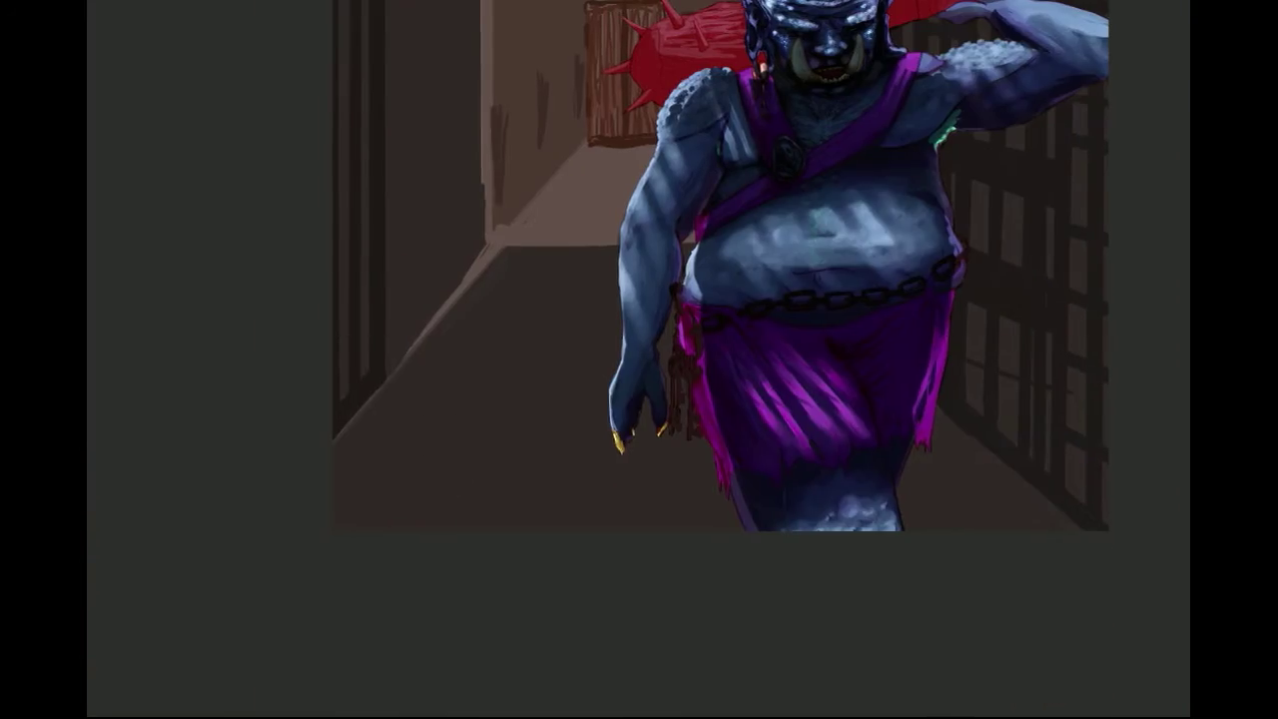
Paint the keys and their hanging chain at the hip in textured metallic grey.
{"action": "key", "text": "ctrl+plus"}
{"action": "key", "text": "ctrl+plus"}
{"action": "key", "text": "ctrl+plus"}
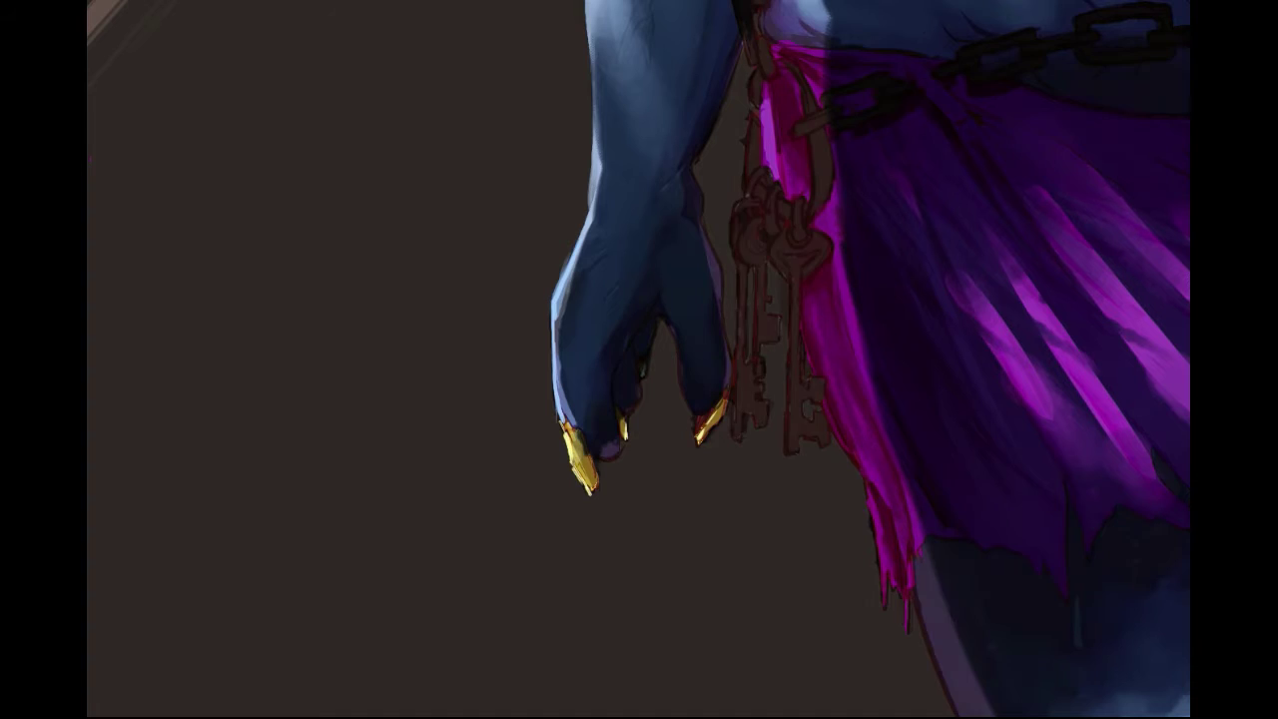
{"action": "key", "text": "b"}
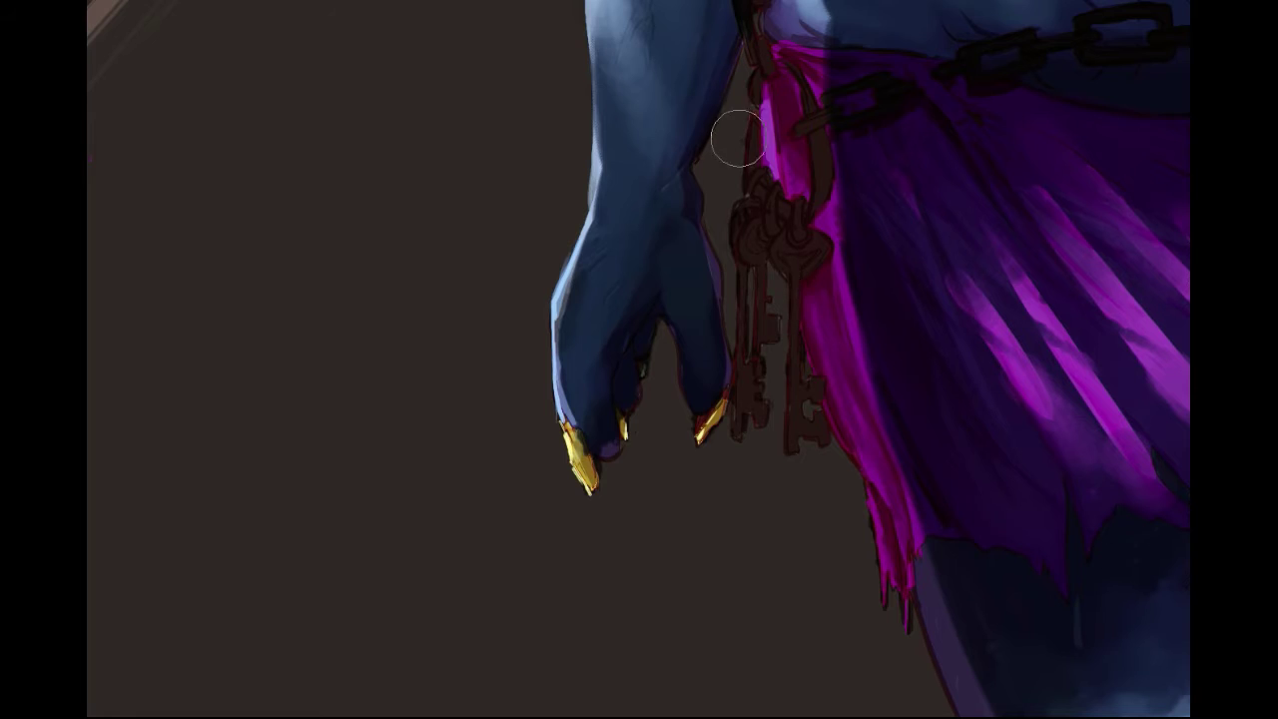
{"action": "left_click_drag", "start_coordinate": [756, 270], "coordinate": [737, 437]}
{"action": "left_click_drag", "start_coordinate": [790, 270], "coordinate": [789, 454]}
{"action": "left_click_drag", "start_coordinate": [746, 218], "coordinate": [748, 261]}
{"action": "left_click_drag", "start_coordinate": [789, 234], "coordinate": [782, 267]}
{"action": "mouse_move", "coordinate": [797, 197]}
{"action": "left_mouse_down"}
{"action": "mouse_move", "coordinate": [795, 237]}
{"action": "mouse_move", "coordinate": [771, 230]}
{"action": "left_mouse_up"}
{"action": "left_click_drag", "start_coordinate": [752, 118], "coordinate": [748, 180]}
{"action": "mouse_move", "coordinate": [737, 370]}
{"action": "left_mouse_down"}
{"action": "mouse_move", "coordinate": [646, 583]}
{"action": "mouse_move", "coordinate": [654, 627]}
{"action": "left_mouse_up"}
{"action": "left_click_drag", "start_coordinate": [701, 545], "coordinate": [698, 655]}
{"action": "left_click_drag", "start_coordinate": [693, 467], "coordinate": [723, 473]}
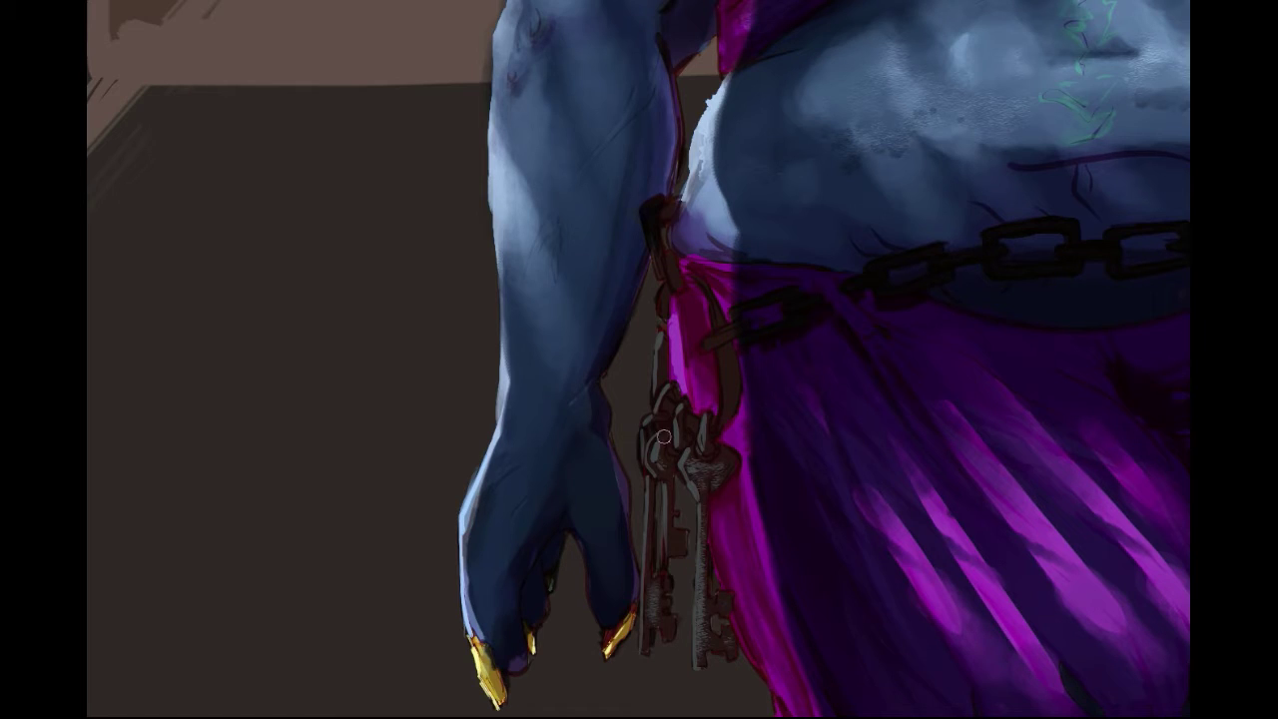
Add lighter grey detail to the key shafts, the key ring and the links they hang from.
{"action": "left_click_drag", "start_coordinate": [672, 523], "coordinate": [673, 549]}
{"action": "left_click_drag", "start_coordinate": [647, 573], "coordinate": [645, 635]}
{"action": "left_click_drag", "start_coordinate": [655, 403], "coordinate": [665, 411]}
{"action": "left_click_drag", "start_coordinate": [669, 263], "coordinate": [663, 306]}
{"action": "left_click_drag", "start_coordinate": [661, 343], "coordinate": [659, 375]}
{"action": "left_click_drag", "start_coordinate": [726, 345], "coordinate": [723, 427]}
{"action": "key", "text": "ctrl+minus"}
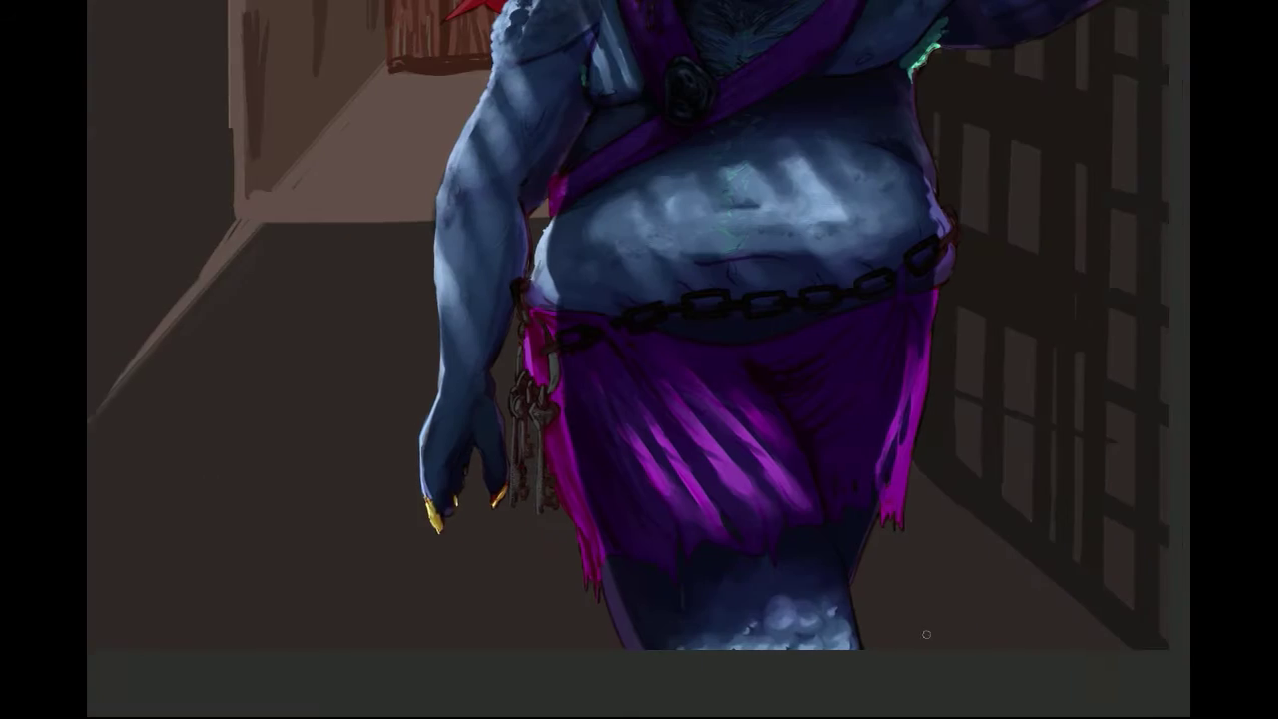
{"action": "left_click_drag", "start_coordinate": [918, 579], "coordinate": [919, 699]}
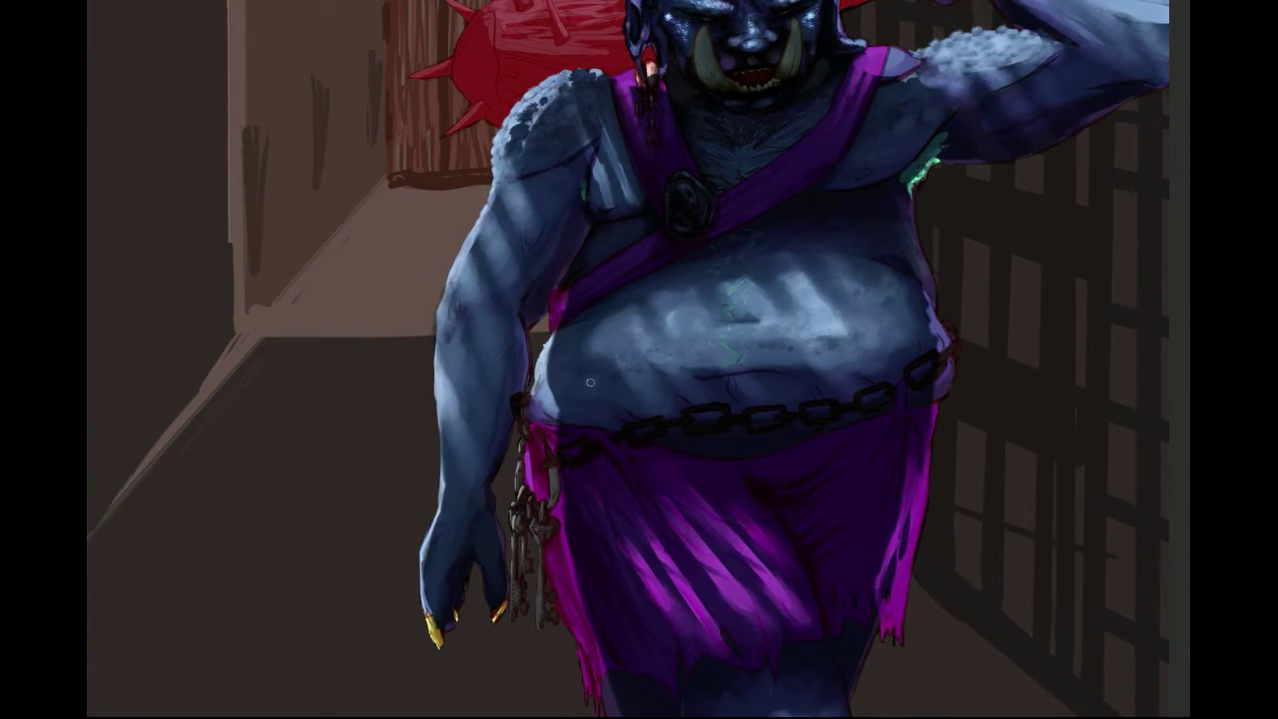
Touch up the golden claws on the lowered hand.
{"action": "scroll", "coordinate": [979, 439], "scroll_direction": "down", "scroll_amount": 5}
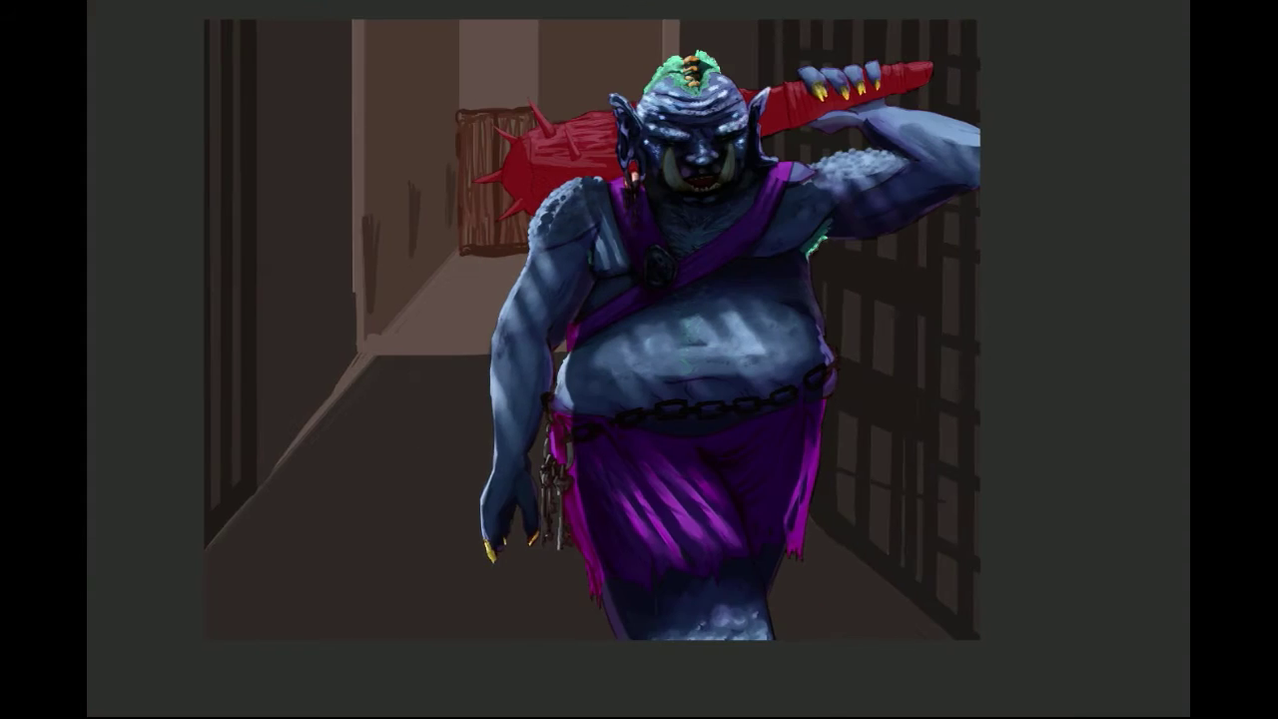
{"action": "scroll", "coordinate": [519, 562], "scroll_direction": "up", "scroll_amount": 5}
{"action": "scroll", "coordinate": [1062, 348], "scroll_direction": "down", "scroll_amount": 5}
{"action": "scroll", "coordinate": [956, 490], "scroll_direction": "up", "scroll_amount": 6}
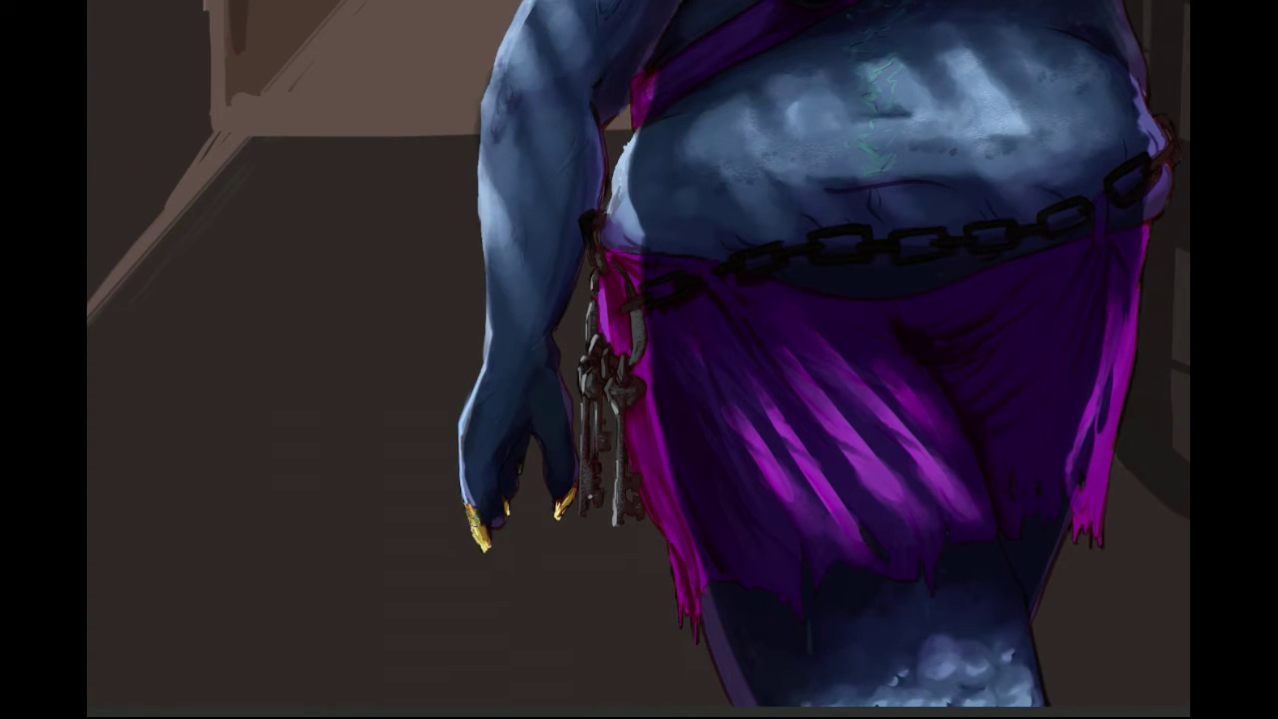
{"action": "mouse_move", "coordinate": [569, 494]}
{"action": "left_mouse_down"}
{"action": "mouse_move", "coordinate": [559, 511]}
{"action": "mouse_move", "coordinate": [477, 522]}
{"action": "left_mouse_up"}
{"action": "key", "text": "ctrl+minus"}
{"action": "key", "text": "ctrl+minus"}
{"action": "left_click_drag", "start_coordinate": [739, 439], "coordinate": [639, 587]}
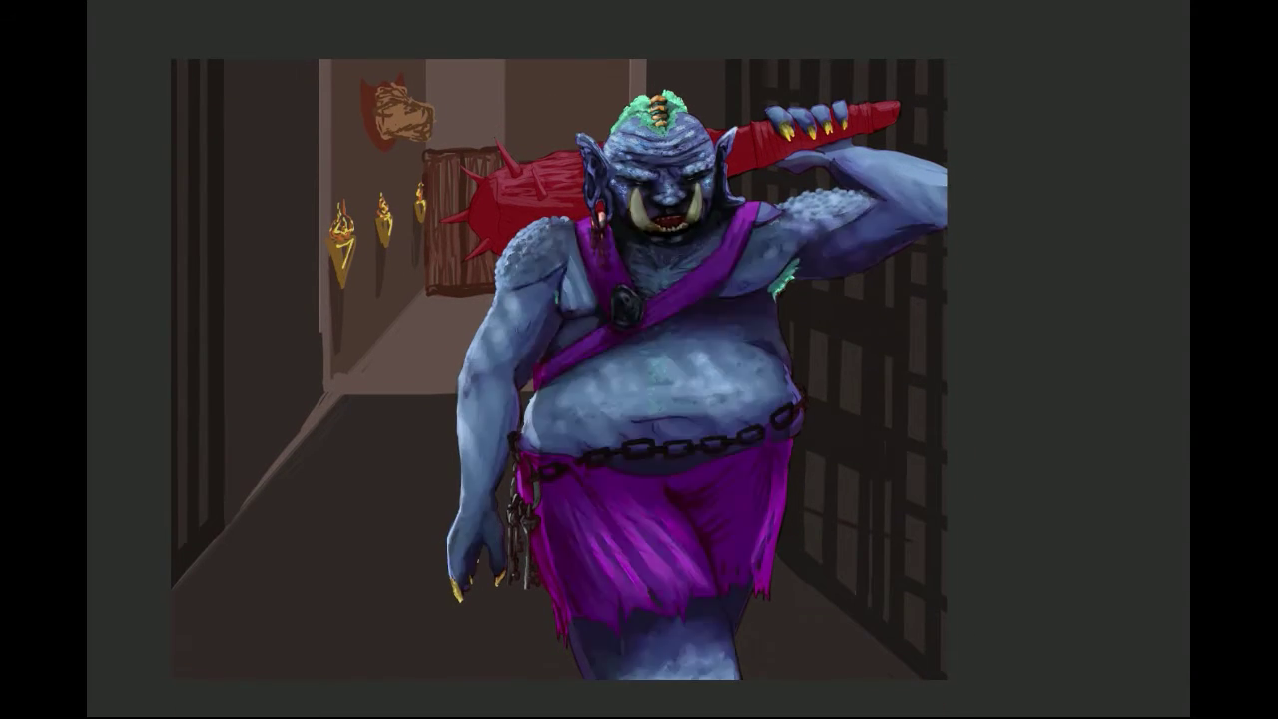
Brush brighter purple highlights along the sash on both sides of the black brooch.
{"action": "left_click_drag", "start_coordinate": [611, 250], "coordinate": [621, 261]}
{"action": "left_click_drag", "start_coordinate": [603, 333], "coordinate": [561, 358]}
{"action": "left_click_drag", "start_coordinate": [663, 304], "coordinate": [723, 260]}
{"action": "left_click_drag", "start_coordinate": [659, 310], "coordinate": [703, 290]}
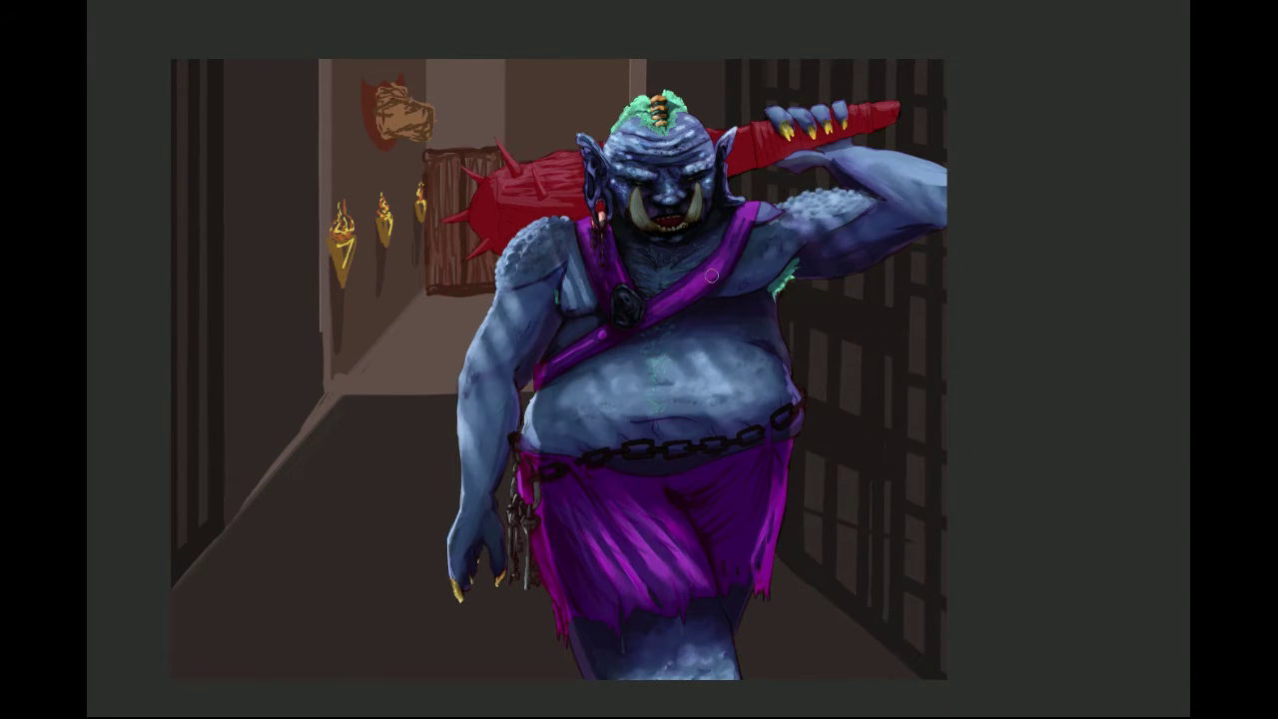
{"action": "left_click_drag", "start_coordinate": [601, 337], "coordinate": [559, 359]}
Refine the shading on the upper sash and on the scaly skin of both shoulders.
{"action": "left_click", "coordinate": [1188, 435]}
{"action": "left_click_drag", "start_coordinate": [699, 278], "coordinate": [709, 277]}
{"action": "left_click_drag", "start_coordinate": [572, 262], "coordinate": [508, 265]}
{"action": "left_click_drag", "start_coordinate": [533, 240], "coordinate": [528, 254]}
{"action": "left_click_drag", "start_coordinate": [922, 484], "coordinate": [911, 497]}
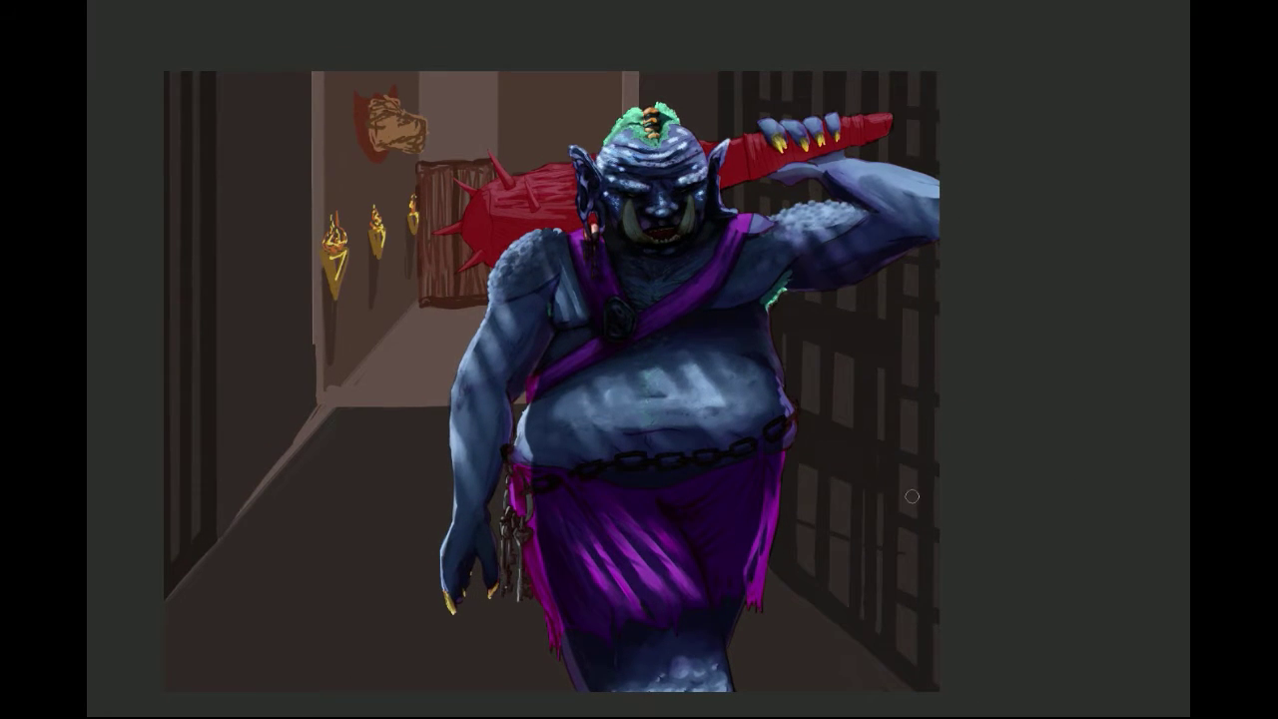
{"action": "mouse_move", "coordinate": [792, 224]}
{"action": "left_mouse_down"}
{"action": "mouse_move", "coordinate": [853, 221]}
{"action": "mouse_move", "coordinate": [778, 227]}
{"action": "left_mouse_up"}
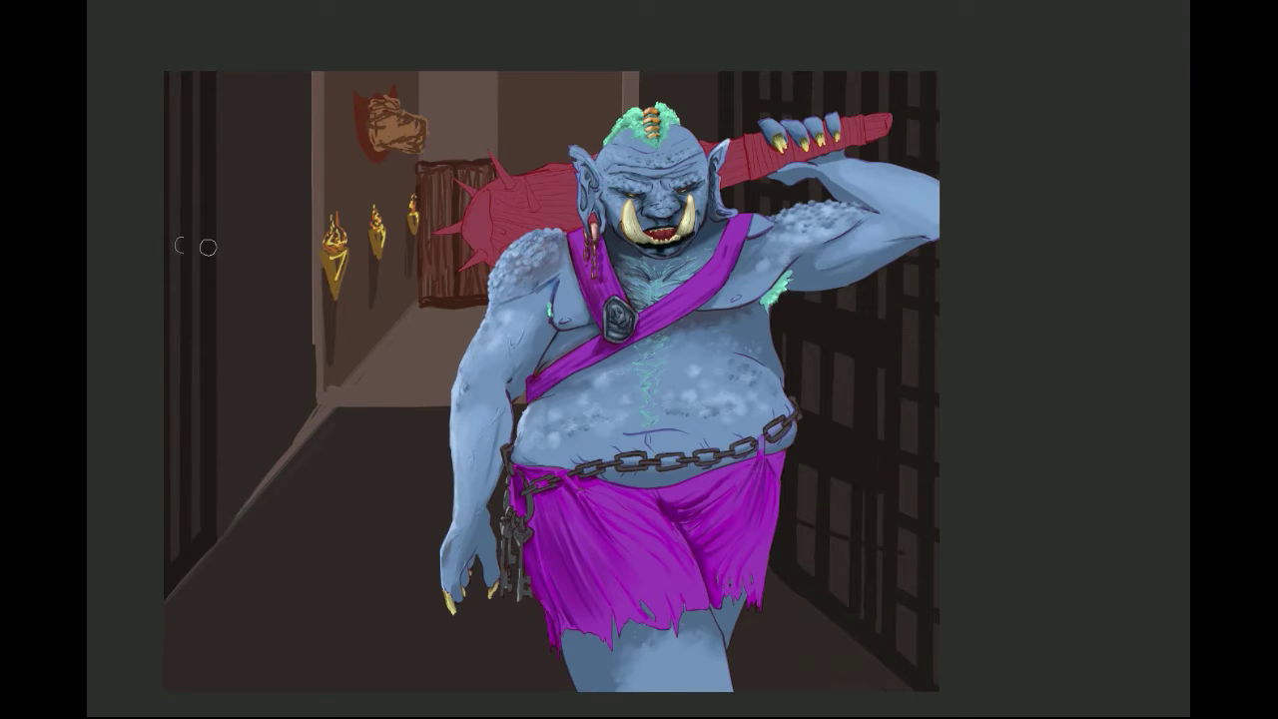
Darken the belly crease and paint shadows along the waist chain.
{"action": "left_click_drag", "start_coordinate": [649, 445], "coordinate": [683, 431]}
{"action": "left_click_drag", "start_coordinate": [617, 471], "coordinate": [730, 461]}
{"action": "left_click_drag", "start_coordinate": [765, 447], "coordinate": [786, 435]}
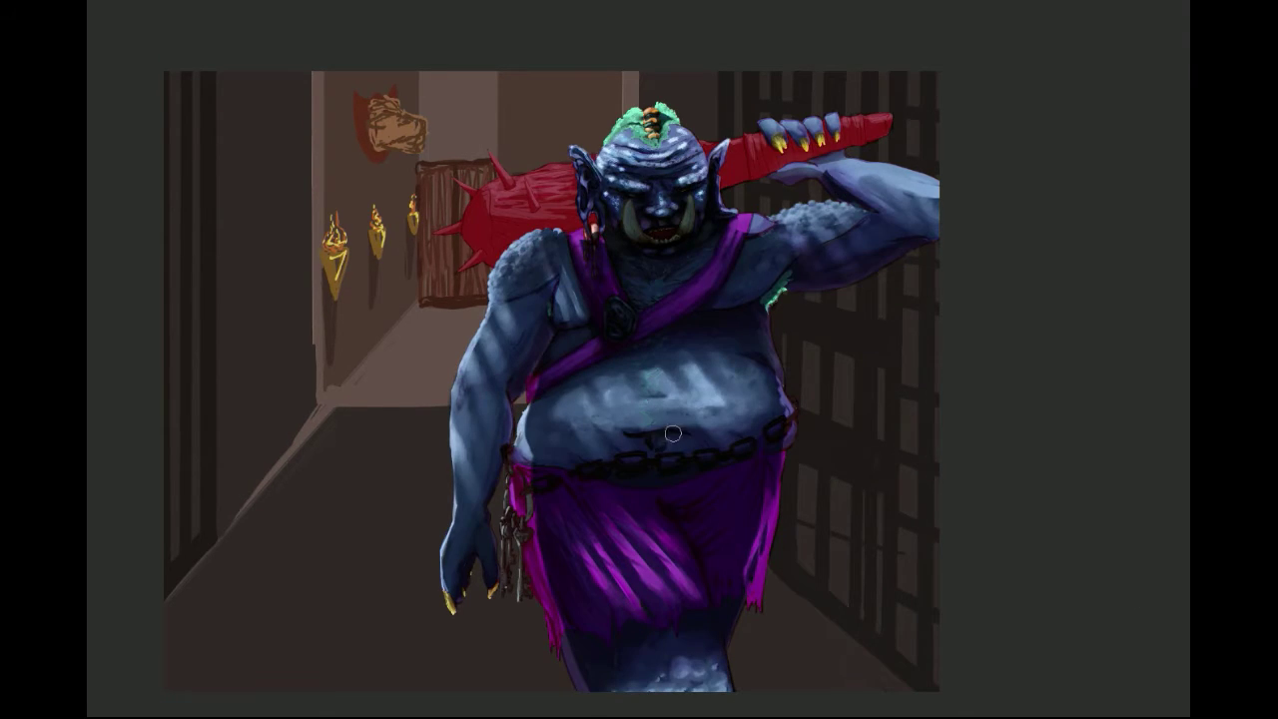
Try to add dark hatched shadow lines along the belly folds, the ribs and the lowered arm's inner edge.
{"action": "left_click_drag", "start_coordinate": [561, 419], "coordinate": [581, 447]}
{"action": "left_click_drag", "start_coordinate": [719, 341], "coordinate": [759, 359]}
{"action": "left_click_drag", "start_coordinate": [511, 303], "coordinate": [512, 363]}
{"action": "left_click_drag", "start_coordinate": [529, 298], "coordinate": [515, 348]}
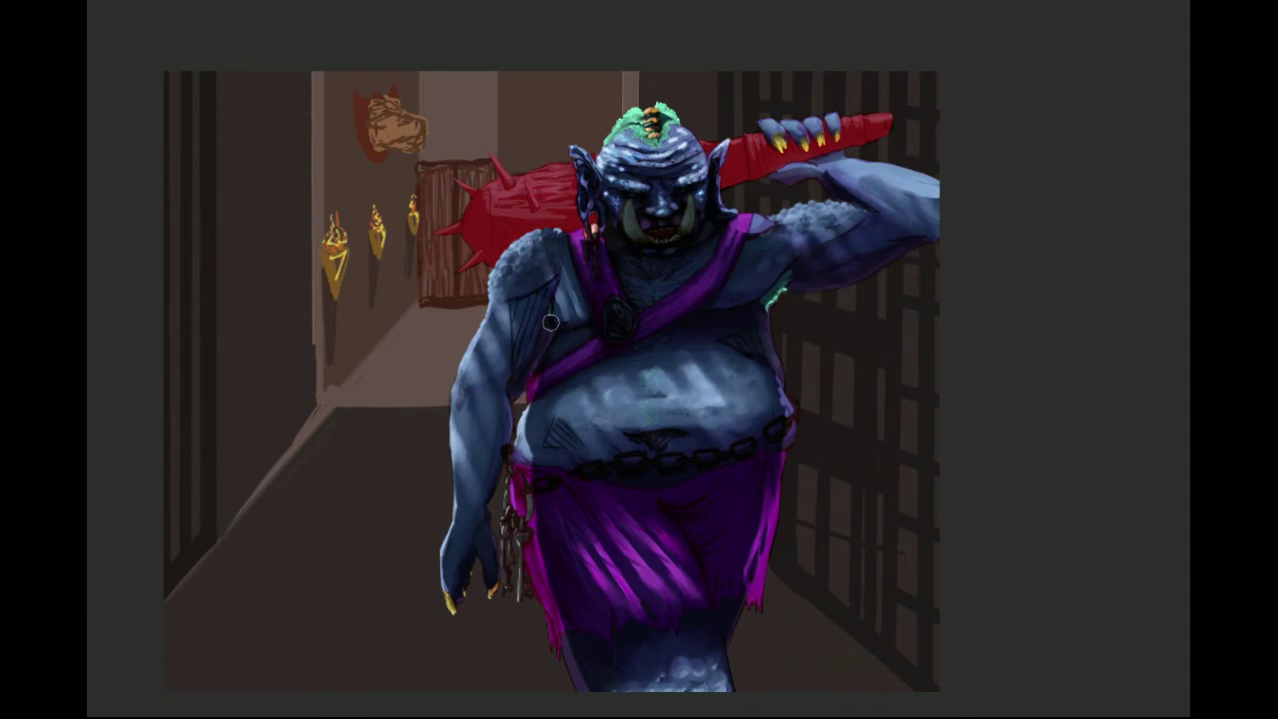
{"action": "left_click_drag", "start_coordinate": [852, 228], "coordinate": [831, 262]}
{"action": "key", "text": "ctrl+z"}
{"action": "key", "text": "ctrl+z"}
{"action": "key", "text": "ctrl+z"}
{"action": "key", "text": "ctrl+z"}
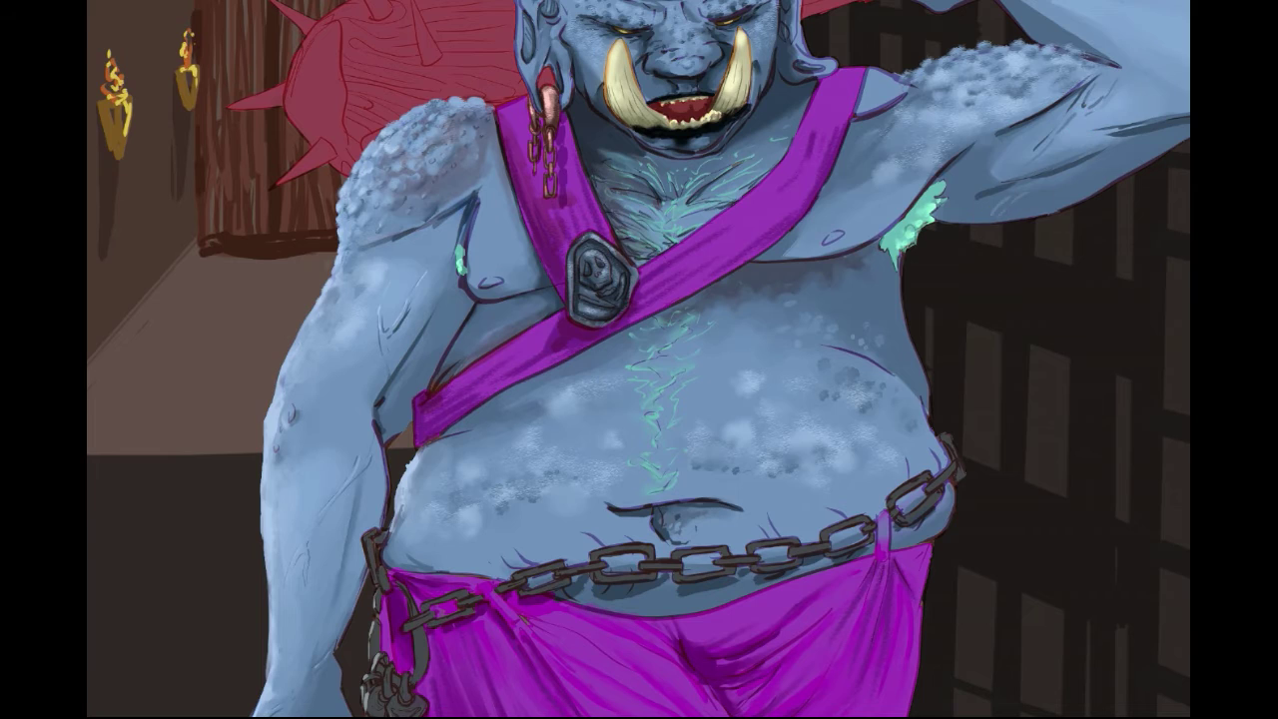
Move Layer 1 above the background texture layers and turn on its layer color effect.
{"action": "key", "text": "ctrl+minus"}
{"action": "key", "text": "ctrl+minus"}
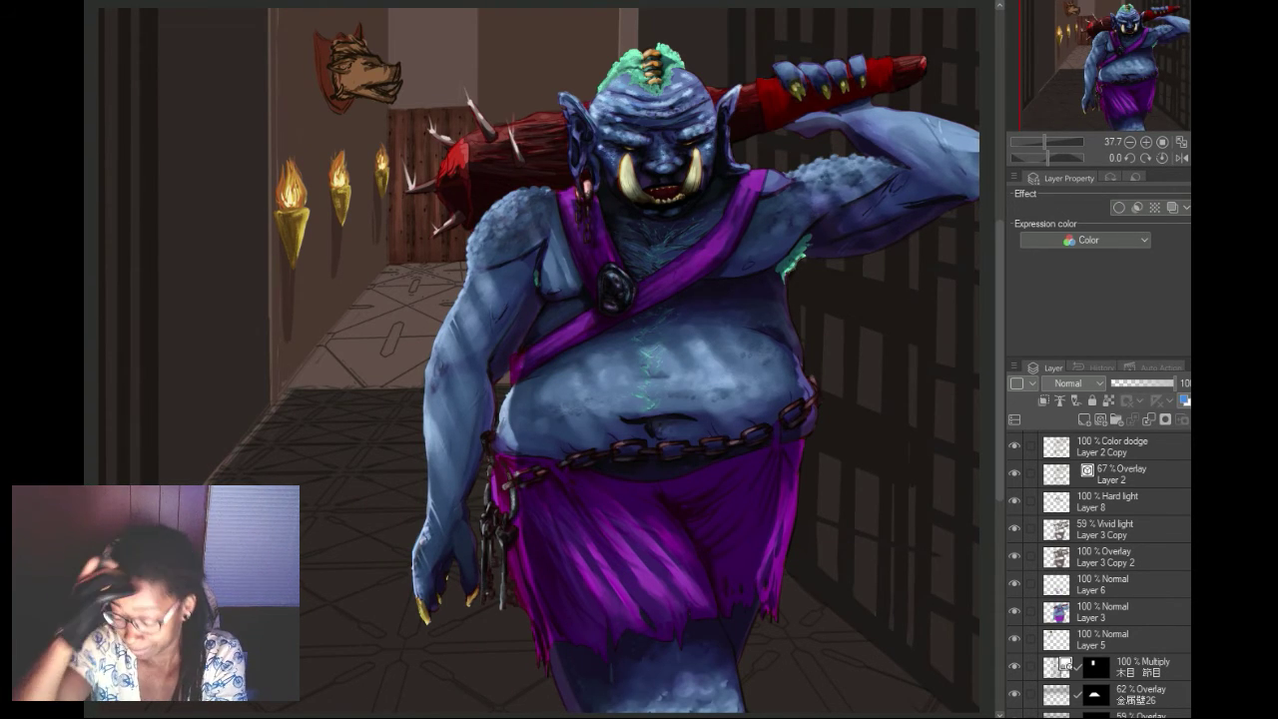
{"action": "scroll", "coordinate": [1098, 574], "scroll_direction": "down", "scroll_amount": 1}
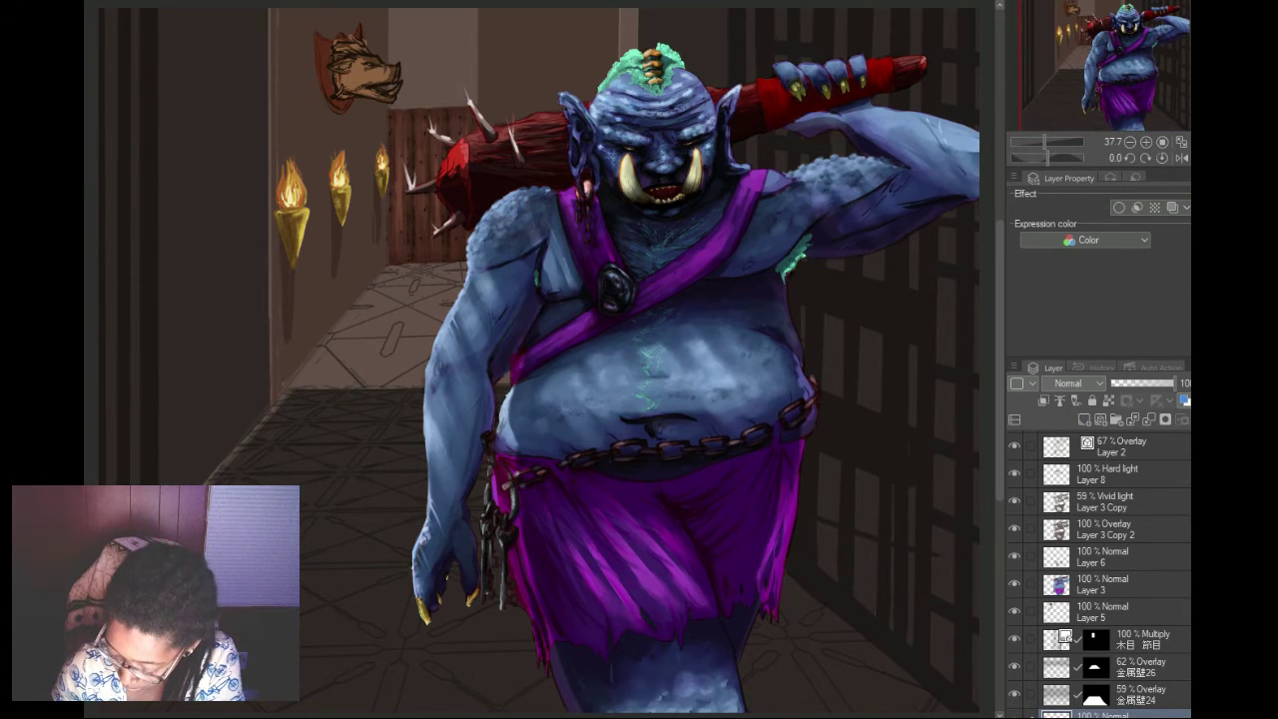
{"action": "left_click_drag", "start_coordinate": [1064, 637], "coordinate": [1062, 633]}
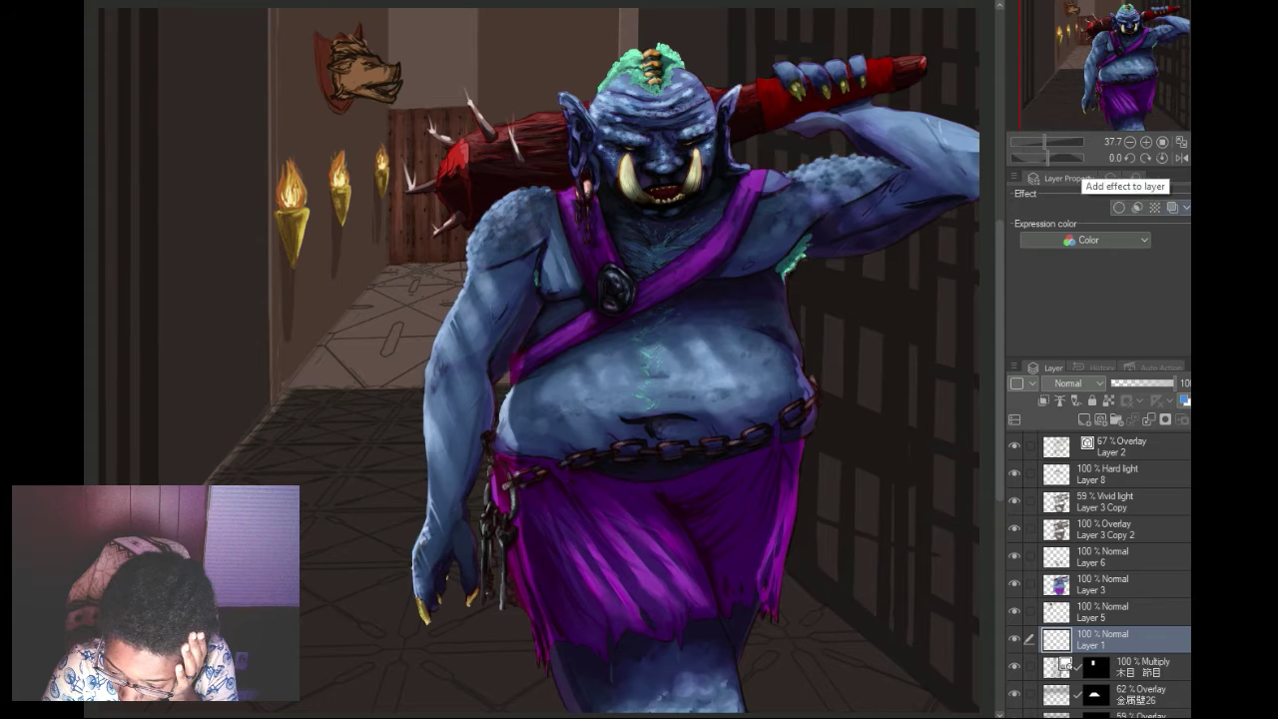
{"action": "left_click", "coordinate": [1172, 207]}
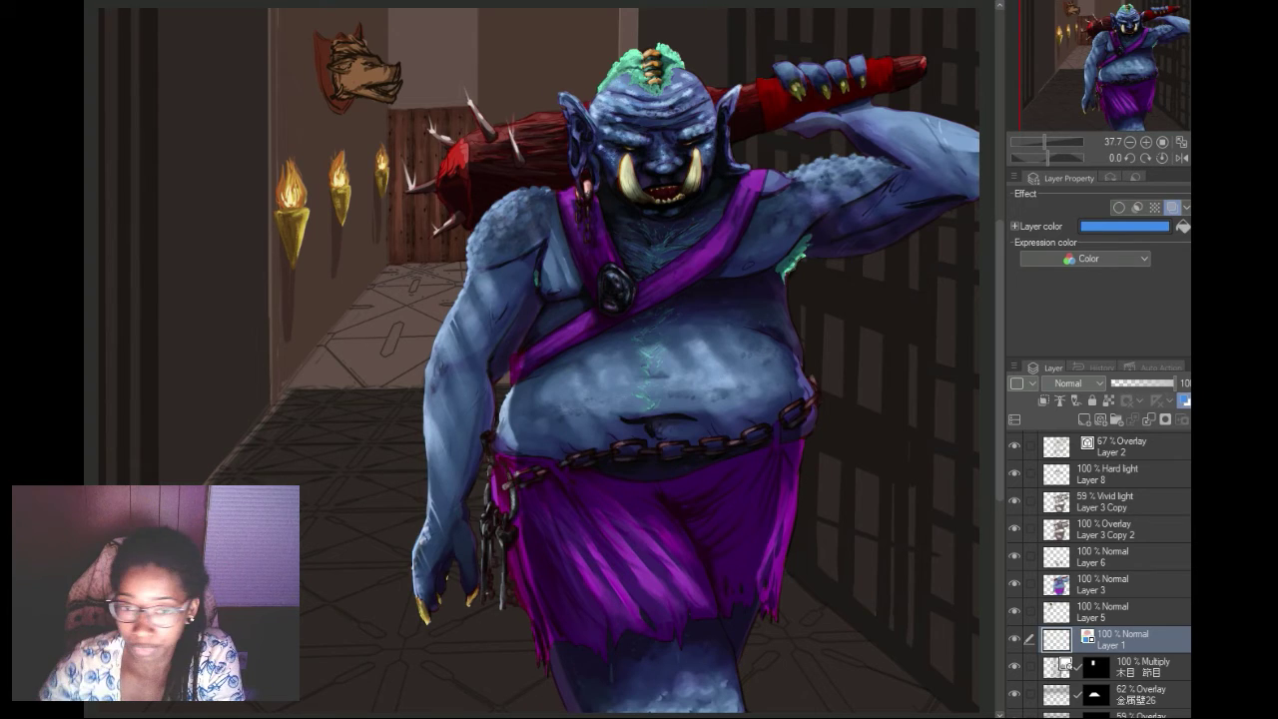
Change Layer 1's layer color to a muted beige, hex 9C9373.
{"action": "left_click_drag", "start_coordinate": [805, 718], "coordinate": [737, 87]}
{"action": "left_click_drag", "start_coordinate": [667, 243], "coordinate": [666, 335]}
{"action": "mouse_move", "coordinate": [595, 178]}
{"action": "left_mouse_down"}
{"action": "mouse_move", "coordinate": [540, 266]}
{"action": "mouse_move", "coordinate": [502, 236]}
{"action": "left_mouse_up"}
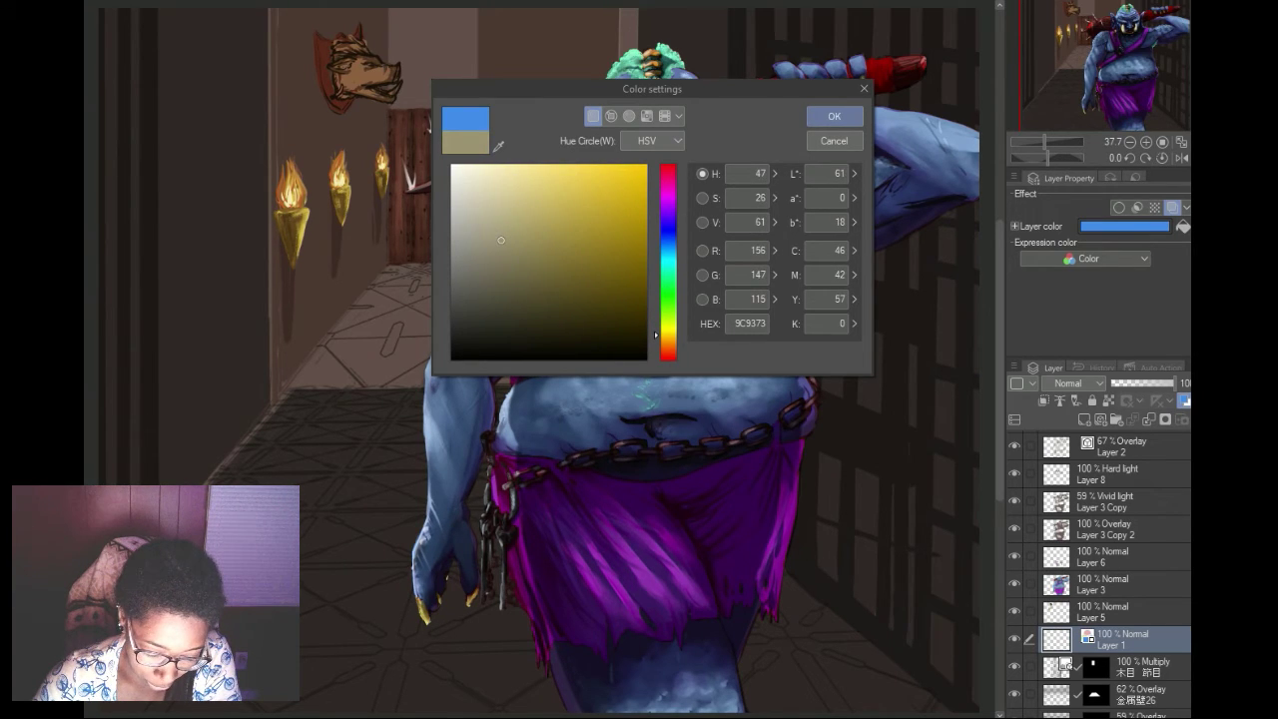
{"action": "left_click", "coordinate": [837, 116]}
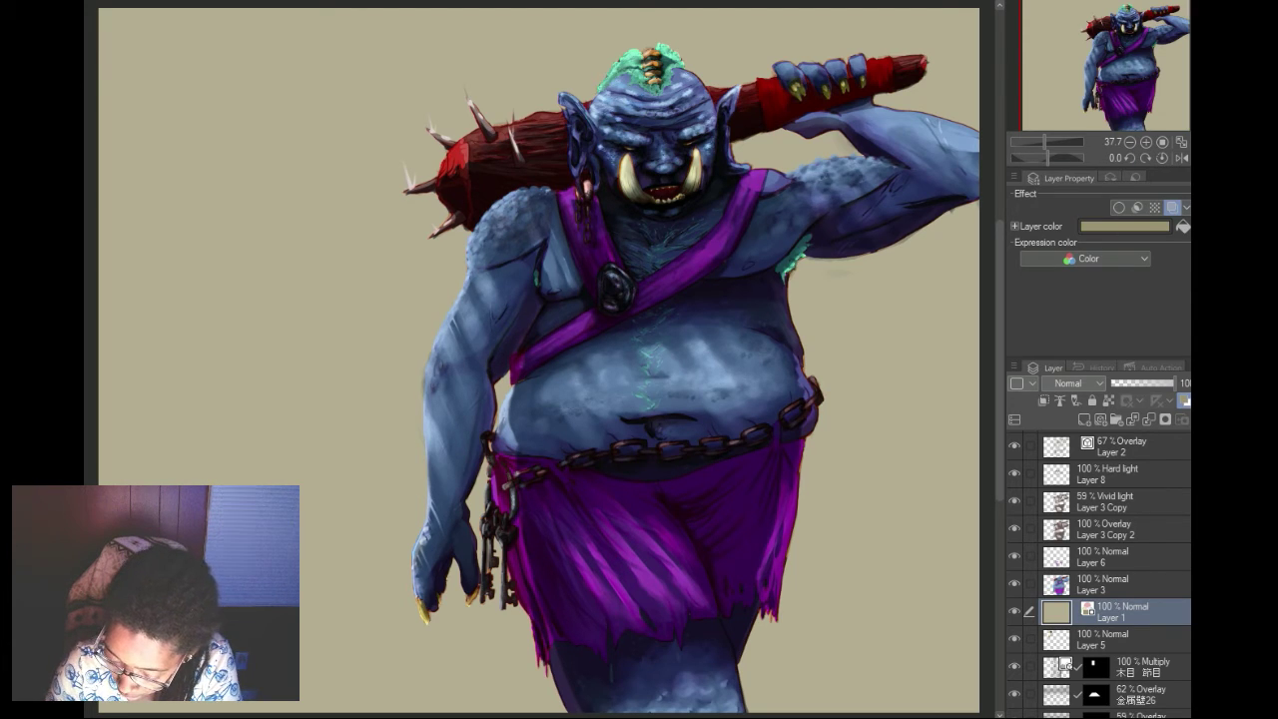
Add a new layer between the beige Layer 1 and the ogre's Layer 3.
{"action": "left_click", "coordinate": [1110, 557]}
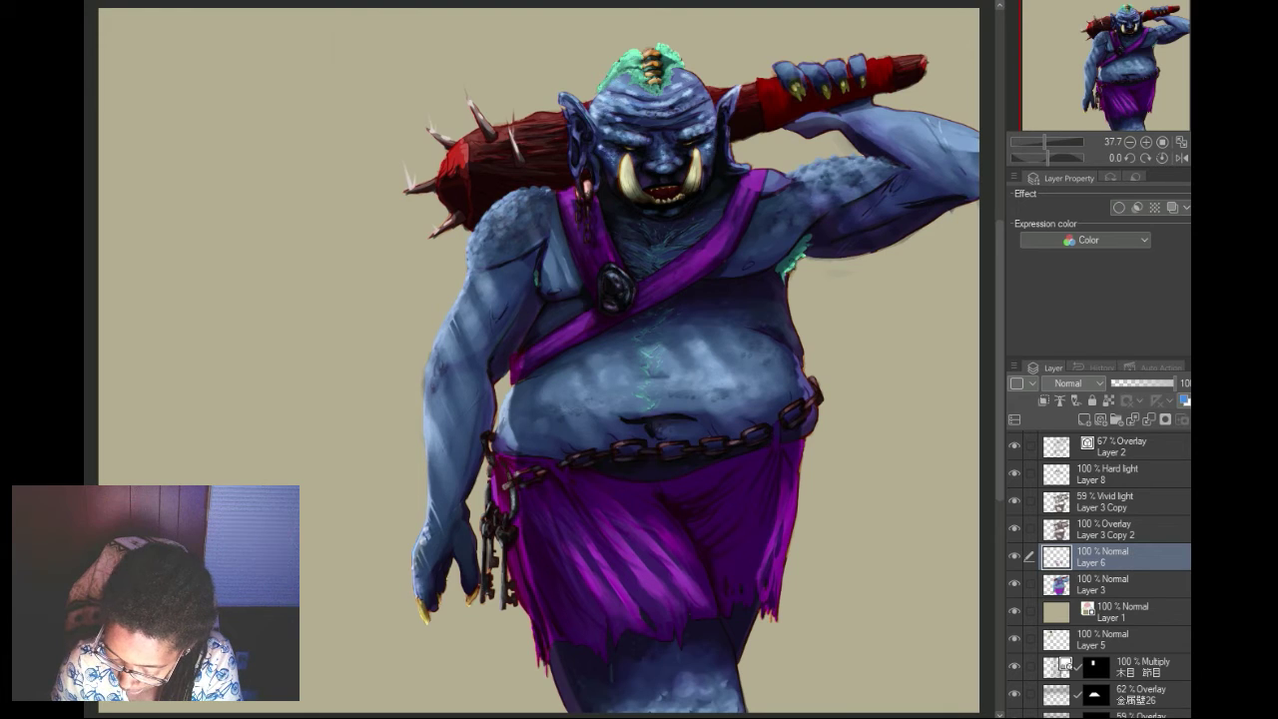
{"action": "left_click", "coordinate": [1110, 585]}
{"action": "left_click", "coordinate": [1122, 612]}
{"action": "left_click", "coordinate": [1085, 419]}
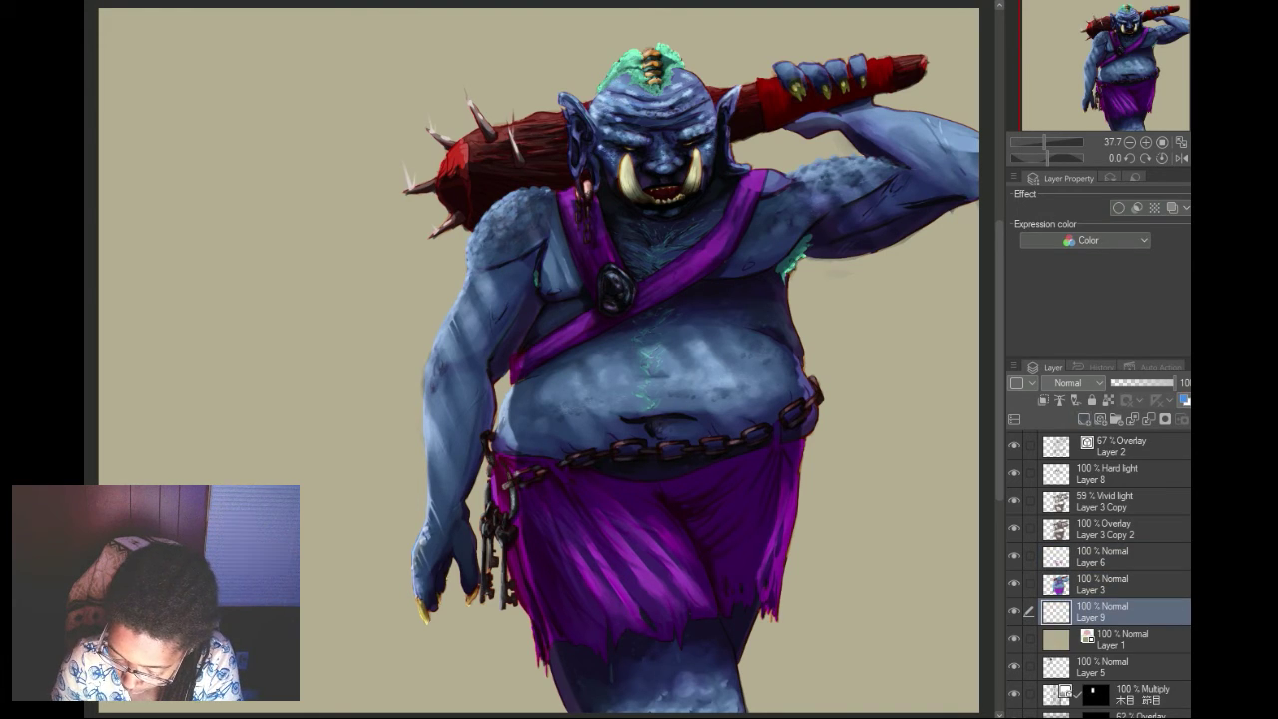
Hide the Multiply wood-grain layer and the two Overlay metal-wall texture layers below Layer 5.
{"action": "scroll", "coordinate": [1098, 574], "scroll_direction": "down", "scroll_amount": 2}
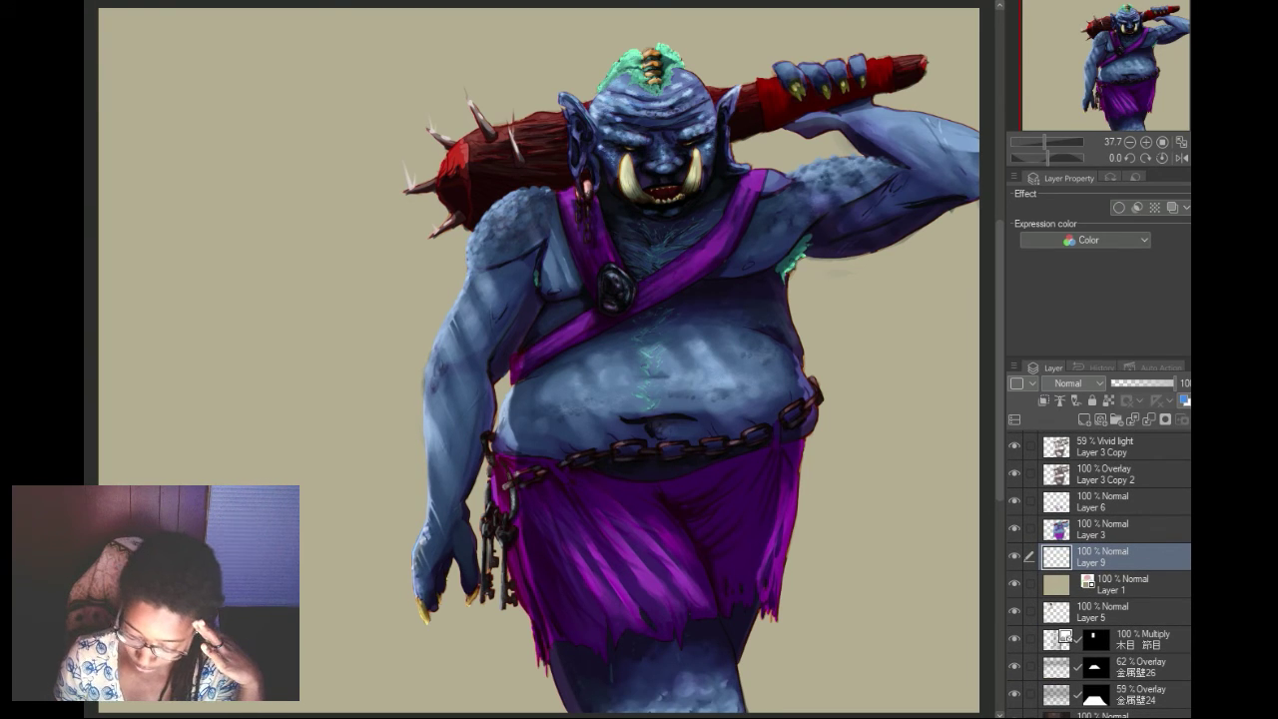
{"action": "left_click_drag", "start_coordinate": [1014, 639], "coordinate": [1015, 694]}
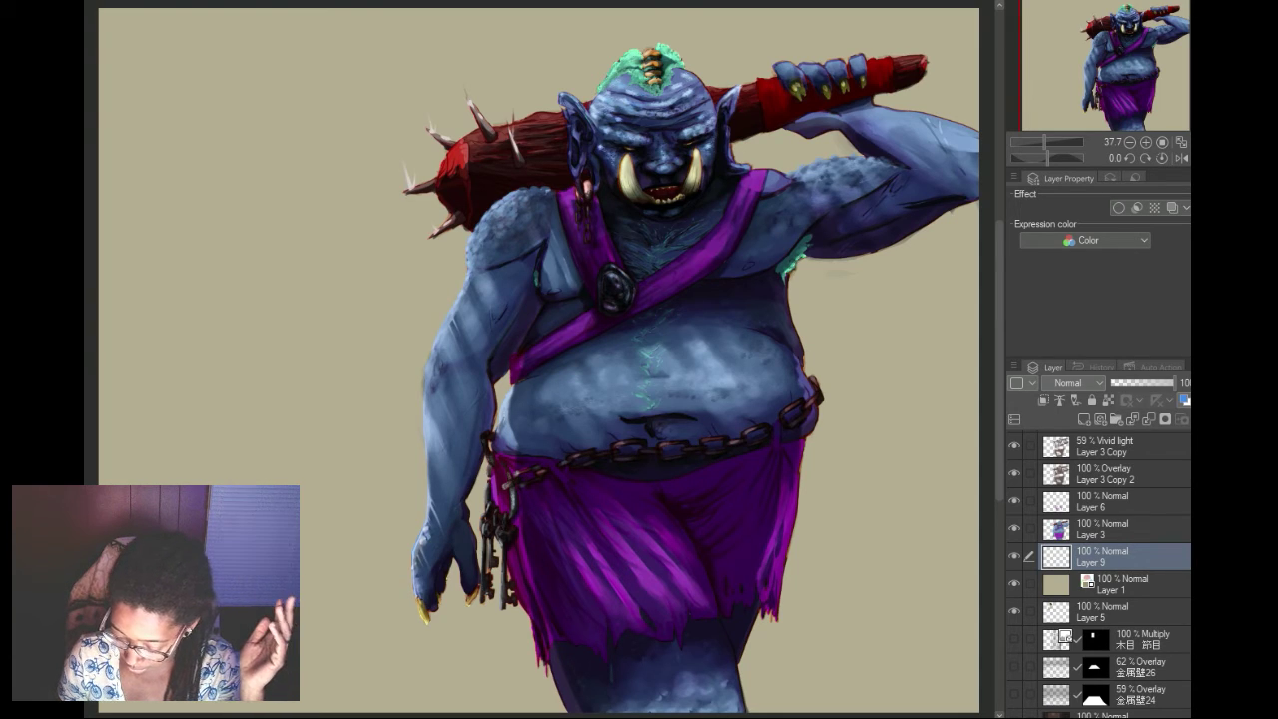
Draw flowing parallel lines diagonally across the background behind the ogre and lower the layer's opacity to about 59%.
{"action": "scroll", "coordinate": [1098, 574], "scroll_direction": "up", "scroll_amount": 1}
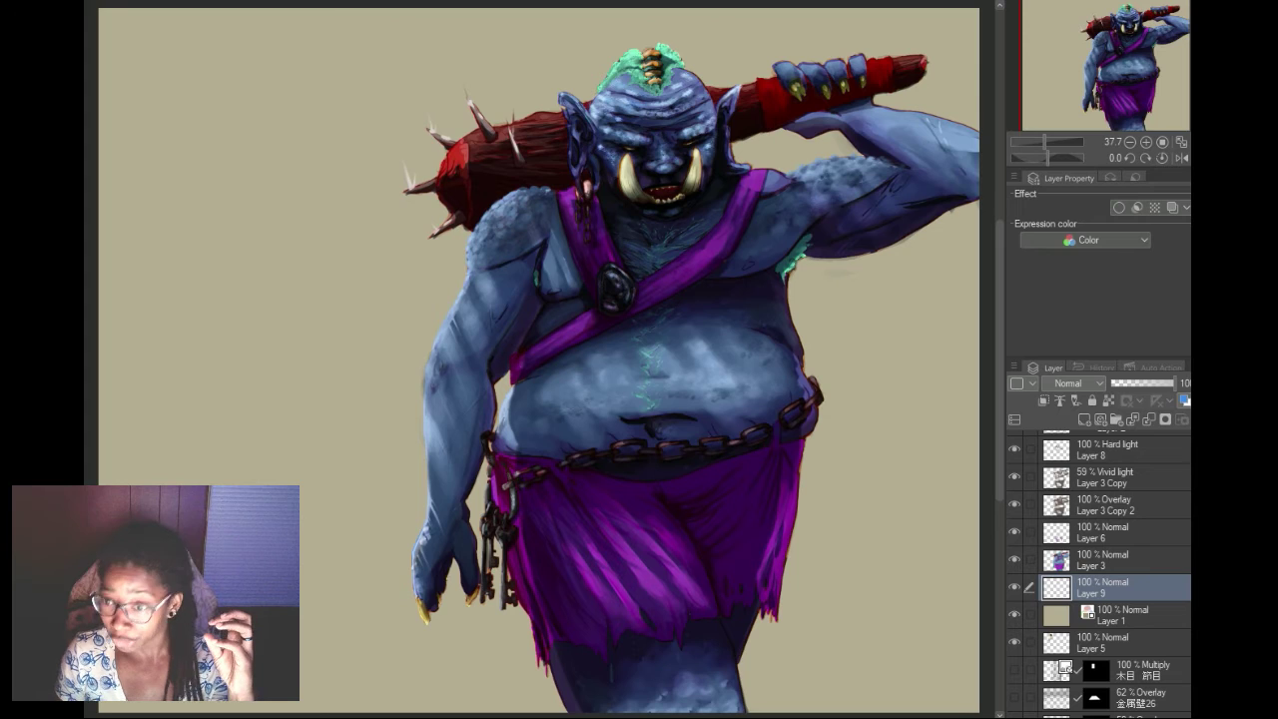
{"action": "scroll", "coordinate": [1099, 574], "scroll_direction": "up", "scroll_amount": 5}
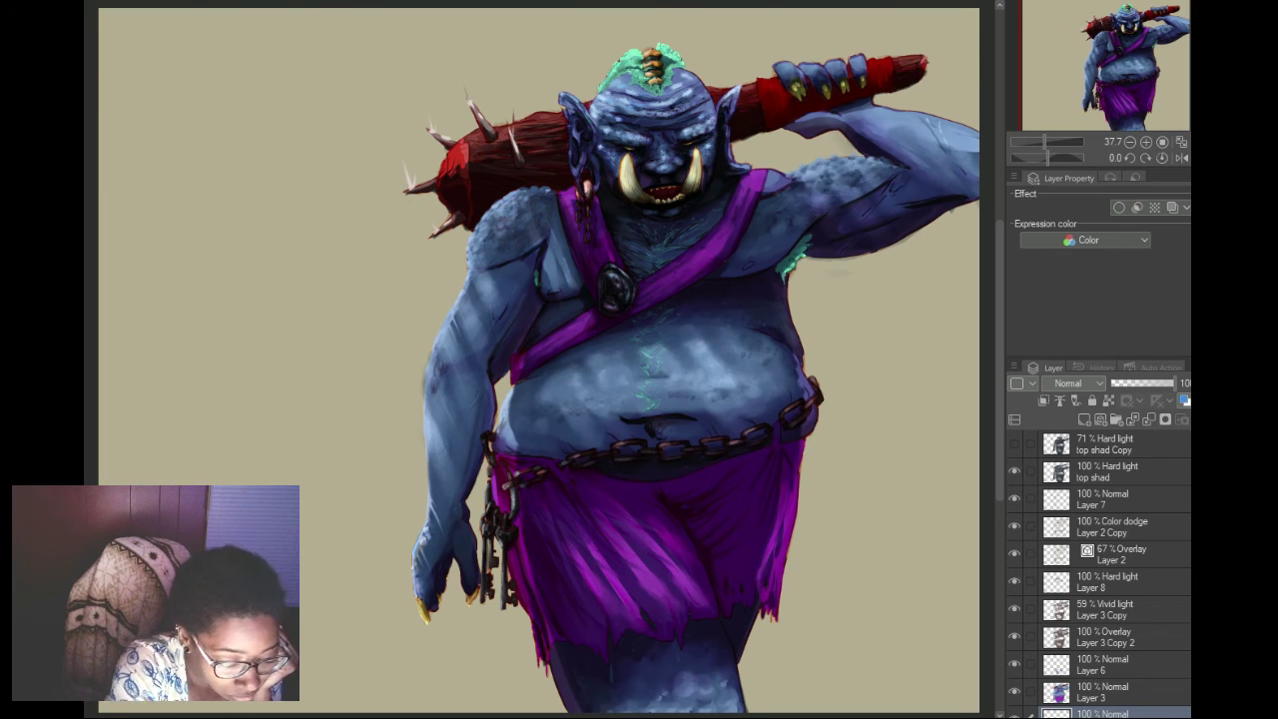
{"action": "left_click_drag", "start_coordinate": [219, 707], "coordinate": [976, 60]}
{"action": "left_click_drag", "start_coordinate": [1175, 384], "coordinate": [1148, 383]}
Brush soft dark-brown clouds into the canvas's upper-left and lower-right corners and smear them into vertical drip-like streaks.
{"action": "mouse_move", "coordinate": [118, 30]}
{"action": "left_mouse_down"}
{"action": "mouse_move", "coordinate": [183, 41]}
{"action": "mouse_move", "coordinate": [141, 38]}
{"action": "mouse_move", "coordinate": [143, 263]}
{"action": "left_mouse_up"}
{"action": "mouse_move", "coordinate": [948, 619]}
{"action": "left_mouse_down"}
{"action": "mouse_move", "coordinate": [662, 698]}
{"action": "mouse_move", "coordinate": [958, 505]}
{"action": "left_mouse_up"}
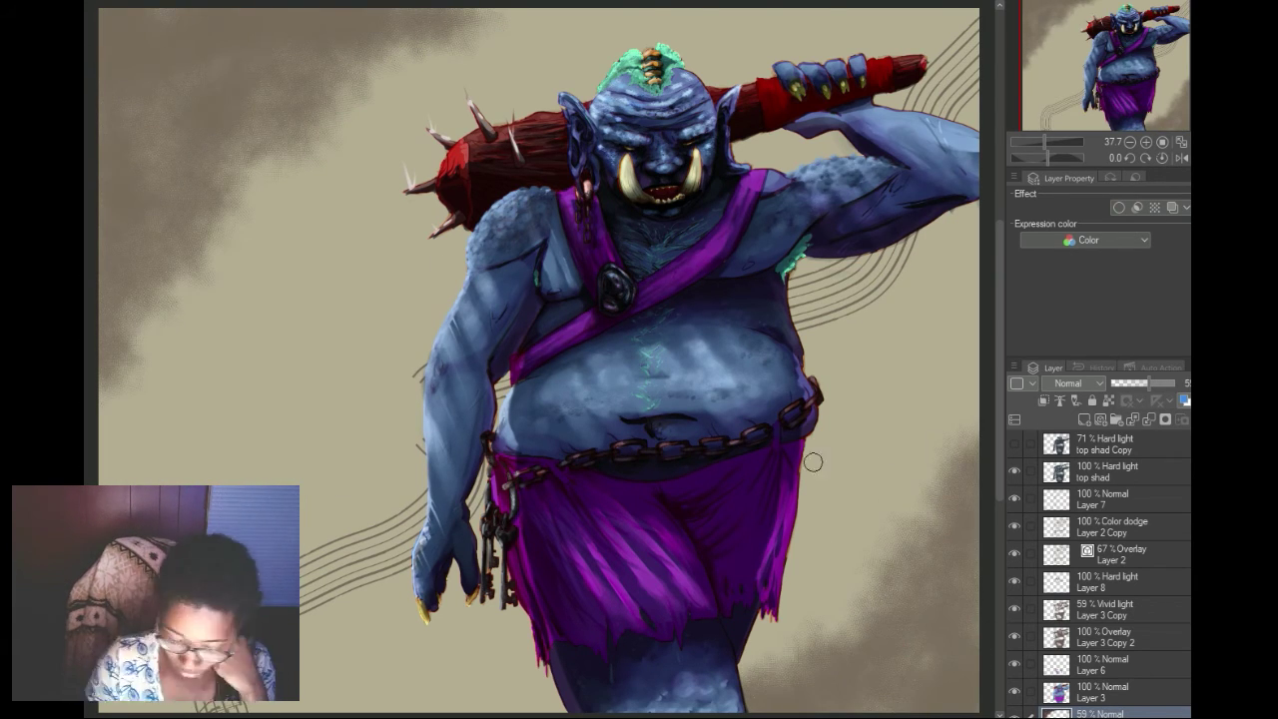
{"action": "mouse_move", "coordinate": [813, 462]}
{"action": "left_mouse_down"}
{"action": "mouse_move", "coordinate": [853, 557]}
{"action": "mouse_move", "coordinate": [772, 676]}
{"action": "mouse_move", "coordinate": [853, 539]}
{"action": "mouse_move", "coordinate": [922, 550]}
{"action": "left_mouse_up"}
{"action": "left_click_drag", "start_coordinate": [195, 285], "coordinate": [148, 293]}
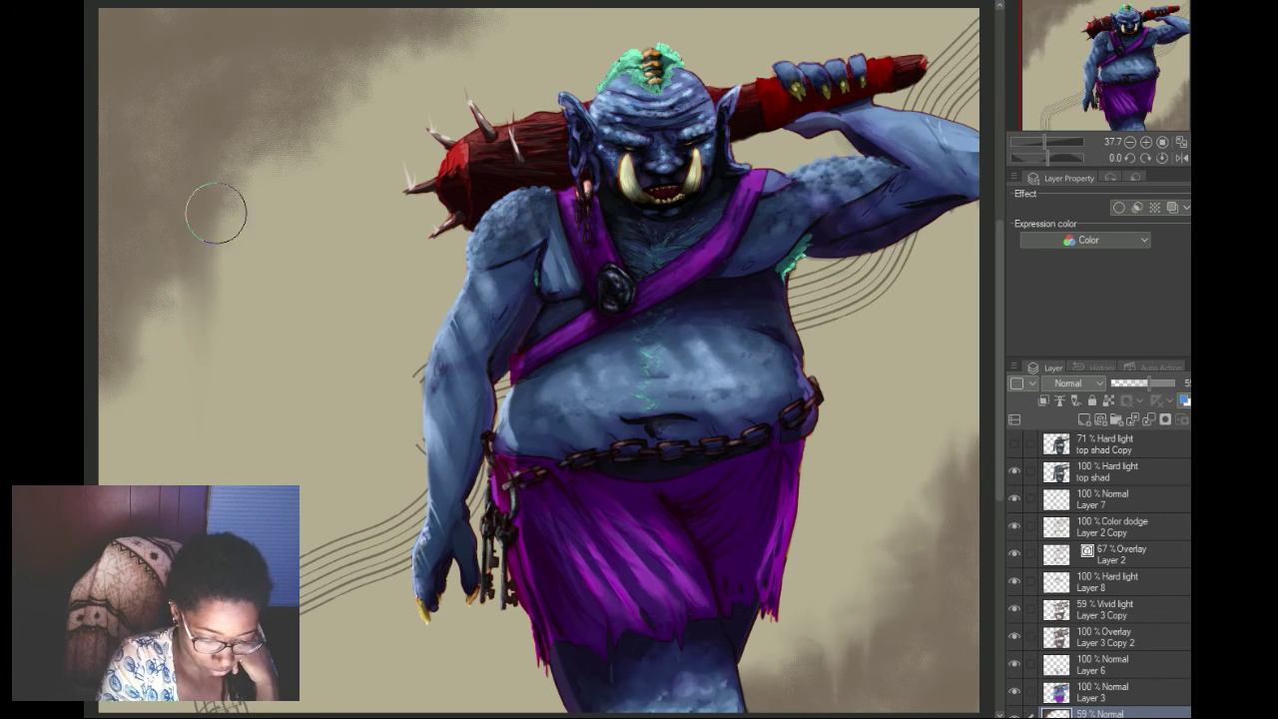
{"action": "mouse_move", "coordinate": [215, 212]}
{"action": "left_mouse_down"}
{"action": "mouse_move", "coordinate": [341, 88]}
{"action": "mouse_move", "coordinate": [364, 255]}
{"action": "mouse_move", "coordinate": [382, 176]}
{"action": "mouse_move", "coordinate": [185, 319]}
{"action": "mouse_move", "coordinate": [122, 6]}
{"action": "mouse_move", "coordinate": [117, 22]}
{"action": "mouse_move", "coordinate": [248, 16]}
{"action": "mouse_move", "coordinate": [451, 42]}
{"action": "left_mouse_up"}
{"action": "mouse_move", "coordinate": [896, 513]}
{"action": "left_mouse_down"}
{"action": "mouse_move", "coordinate": [822, 685]}
{"action": "mouse_move", "coordinate": [792, 675]}
{"action": "left_mouse_up"}
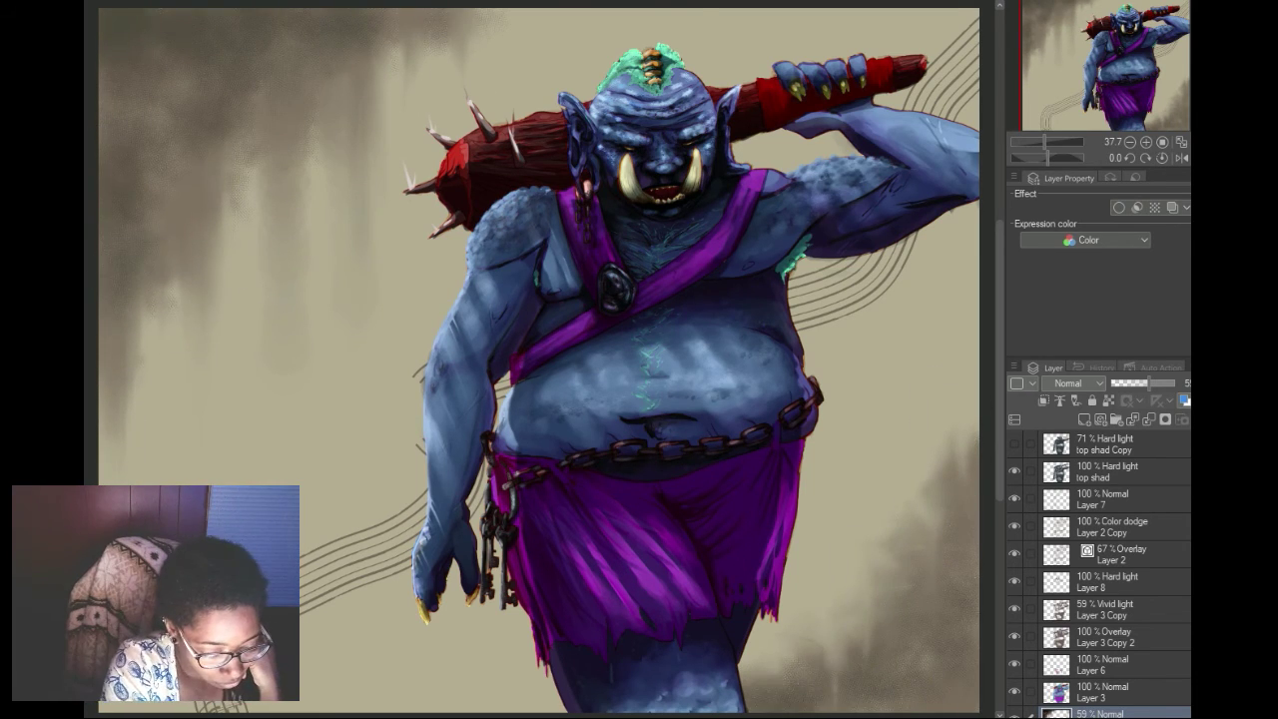
Undo and reapply the last three background strokes to compare the streaks.
{"action": "key", "text": "ctrl+z"}
{"action": "key", "text": "ctrl+z"}
{"action": "key", "text": "ctrl+z"}
{"action": "key", "text": "ctrl+y"}
{"action": "key", "text": "ctrl+y"}
{"action": "key", "text": "ctrl+y"}
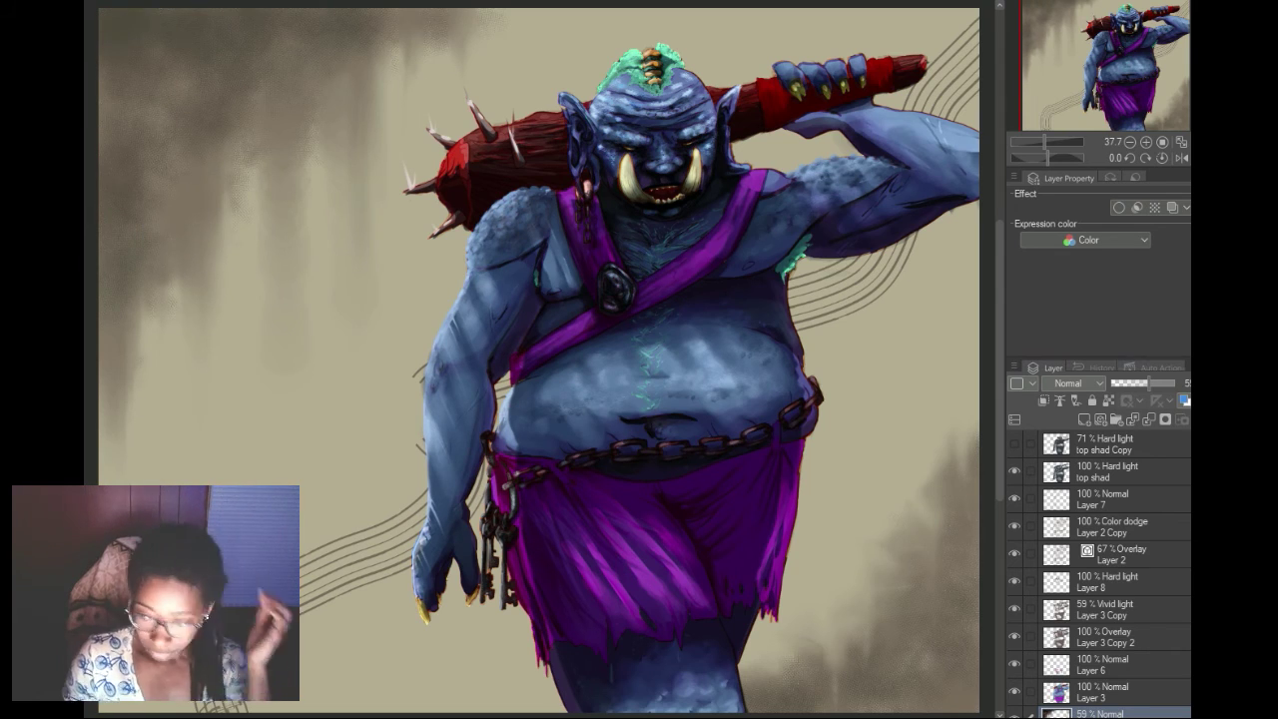
Sign the artwork with a handwritten signature beside the ogre's leg near the lower edge.
{"action": "mouse_move", "coordinate": [746, 659]}
{"action": "left_mouse_down"}
{"action": "mouse_move", "coordinate": [769, 682]}
{"action": "mouse_move", "coordinate": [801, 675]}
{"action": "left_mouse_up"}
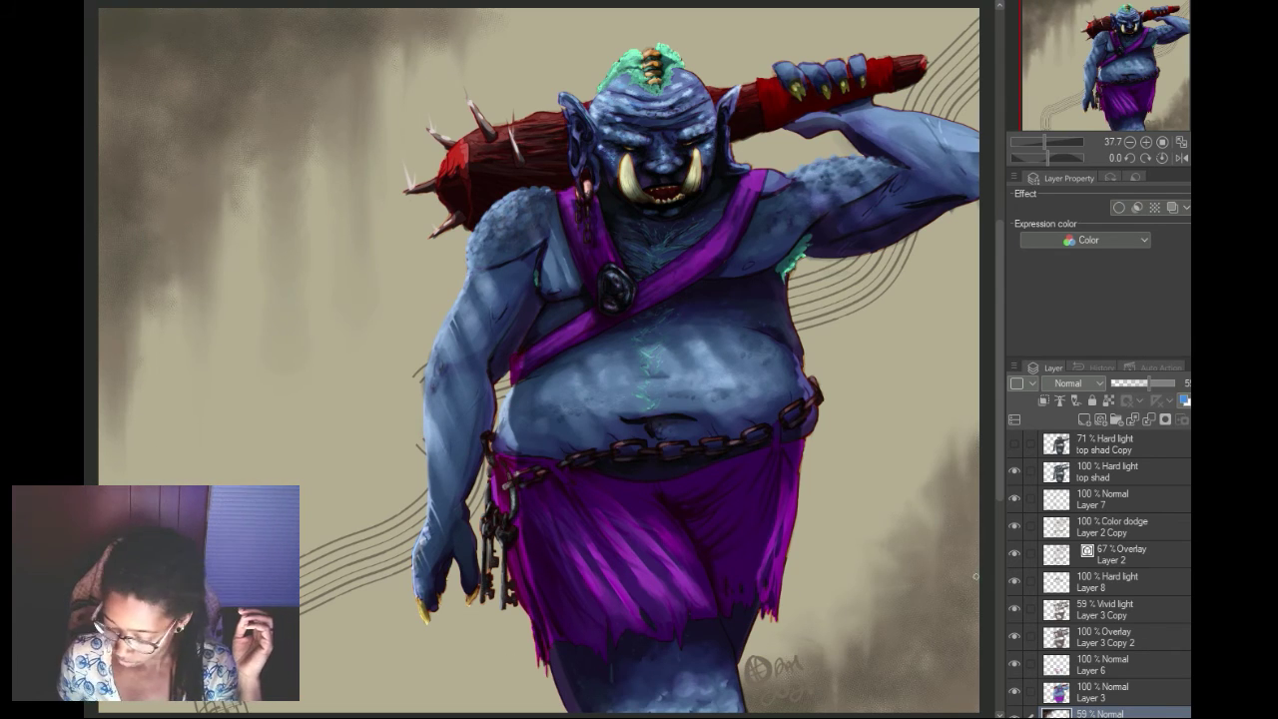